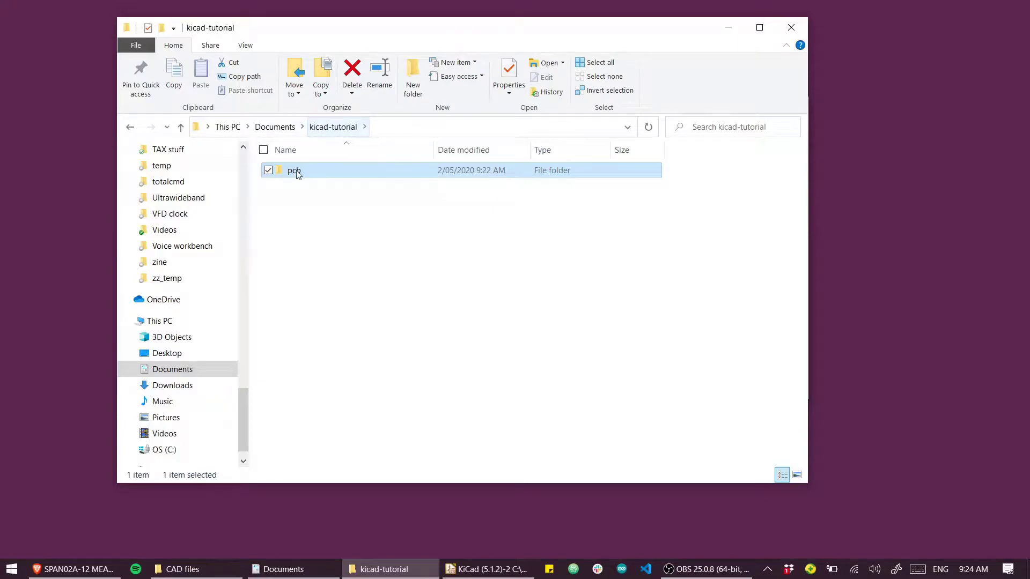
Switch to the KiCad project window, minimise the file explorer, and open the pcb.sch schematic
{"action": "left_click", "coordinate": [488, 569]}
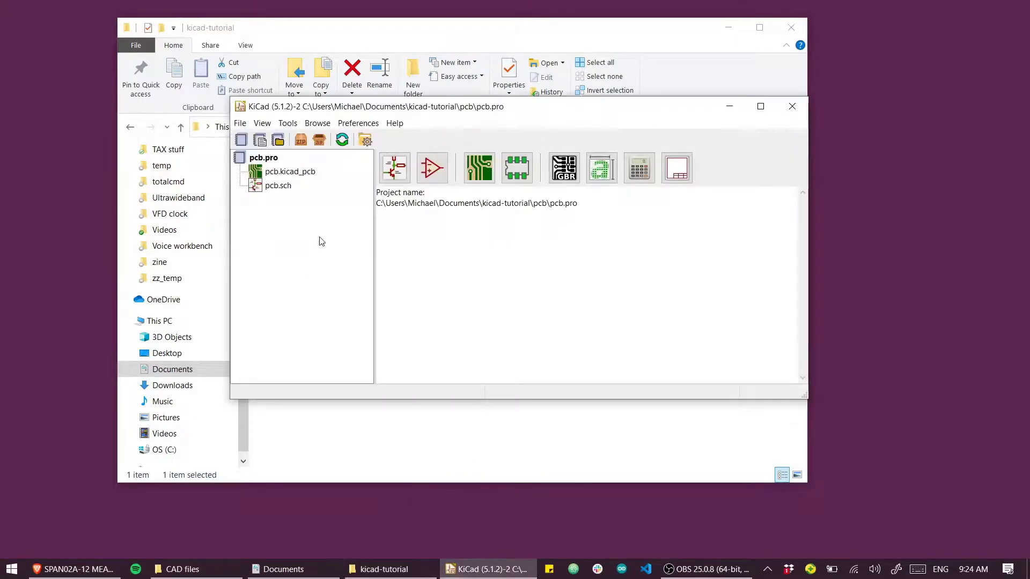
{"action": "left_click", "coordinate": [729, 29]}
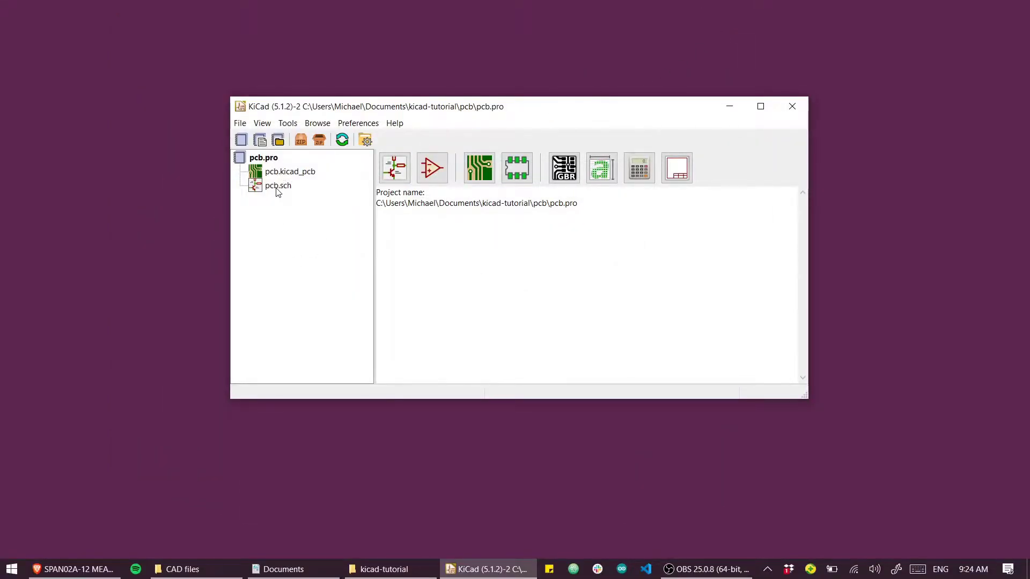
{"action": "double_click", "coordinate": [277, 186]}
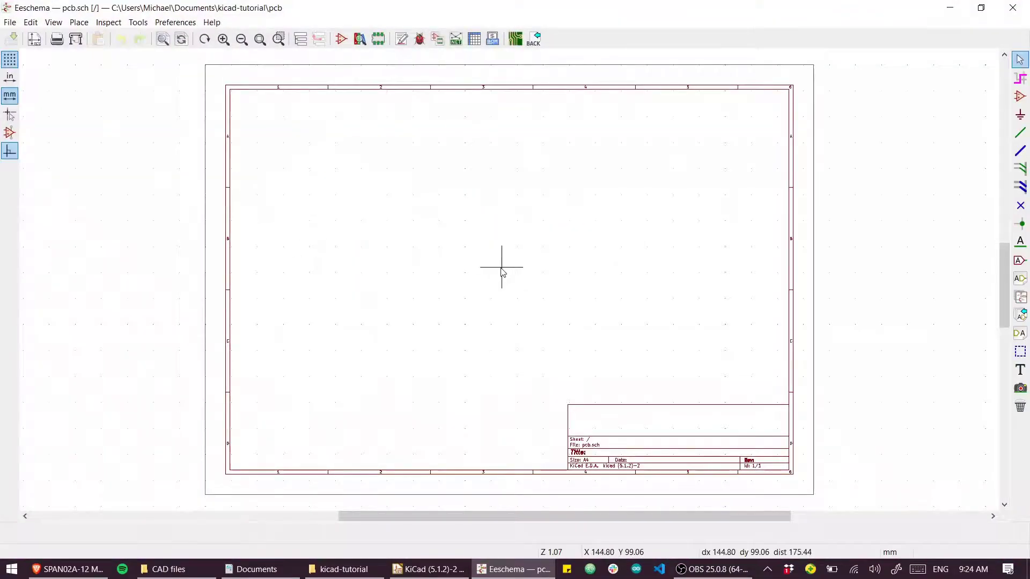
Place a Conn_01x06_Male connector symbol in the upper-left area of the schematic sheet
{"action": "left_click", "coordinate": [1020, 96]}
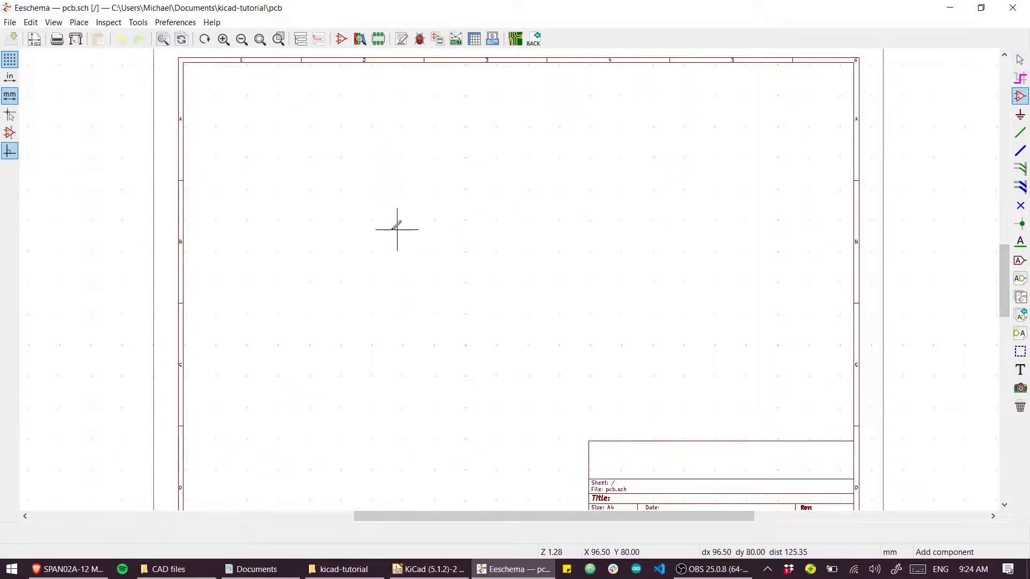
{"action": "left_click", "coordinate": [390, 229]}
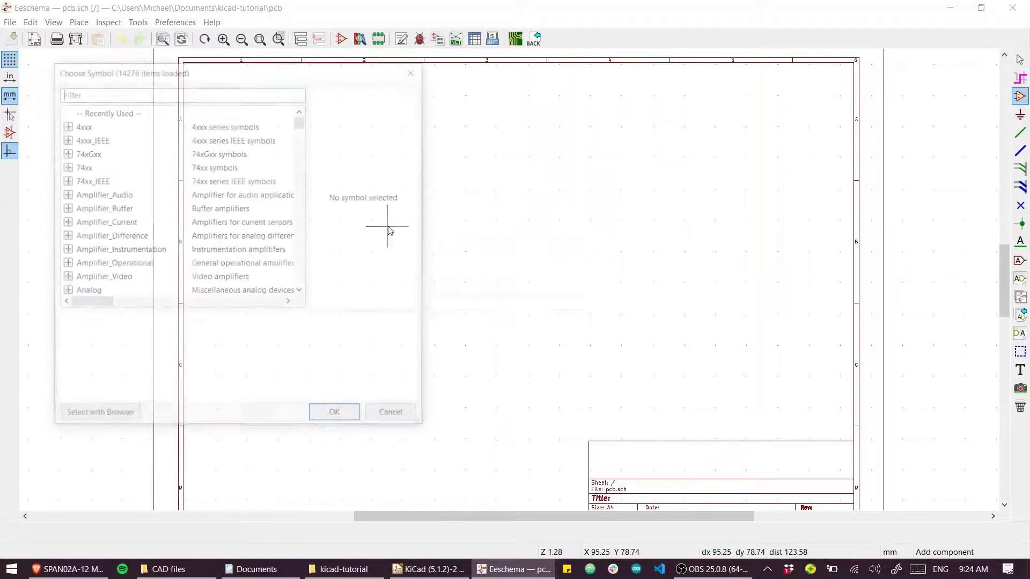
{"action": "type", "text": "conn"}
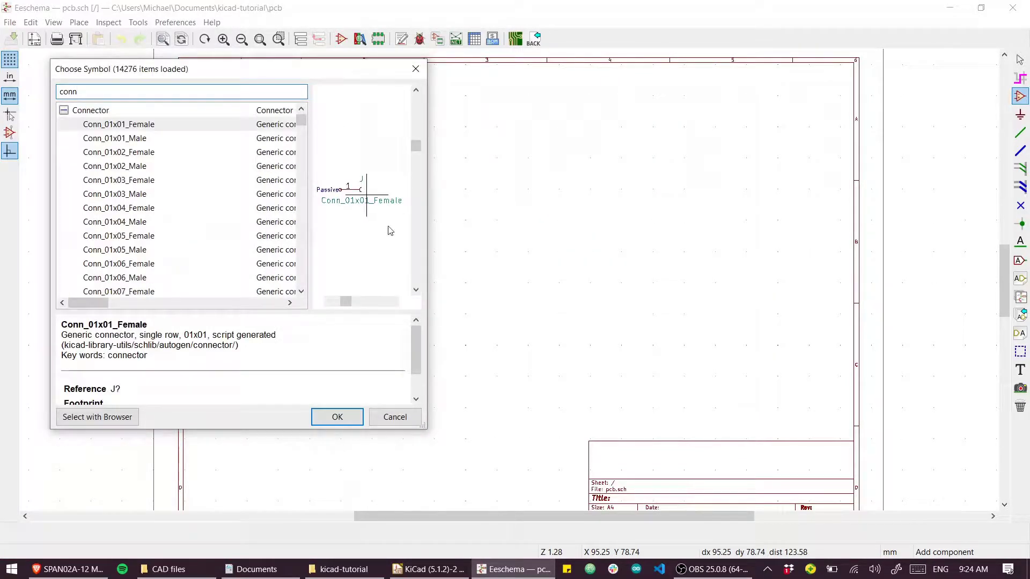
{"action": "left_click", "coordinate": [135, 264]}
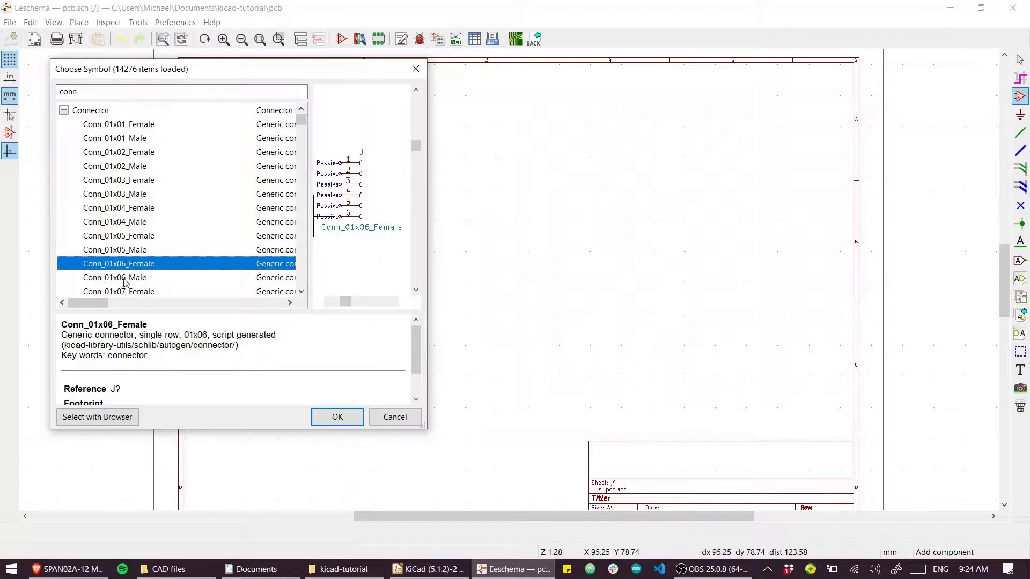
{"action": "left_click", "coordinate": [125, 279]}
{"action": "double_click", "coordinate": [128, 283]}
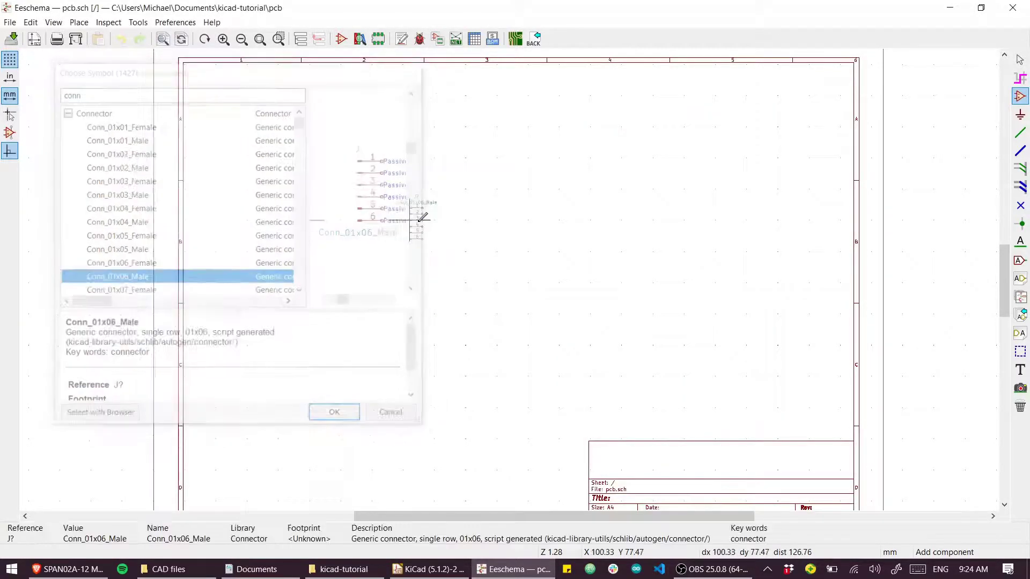
{"action": "scroll", "coordinate": [421, 214], "scroll_direction": "up", "scroll_amount": 3}
{"action": "scroll", "coordinate": [507, 275], "scroll_direction": "down", "scroll_amount": 1}
{"action": "left_click", "coordinate": [479, 229]}
Place a diode symbol (D) beside the connector, level with pin 1 and rotated to point away from it
{"action": "mouse_move", "coordinate": [551, 237]}
{"action": "middle_mouse_down"}
{"action": "mouse_move", "coordinate": [441, 269]}
{"action": "mouse_move", "coordinate": [413, 299]}
{"action": "middle_mouse_up"}
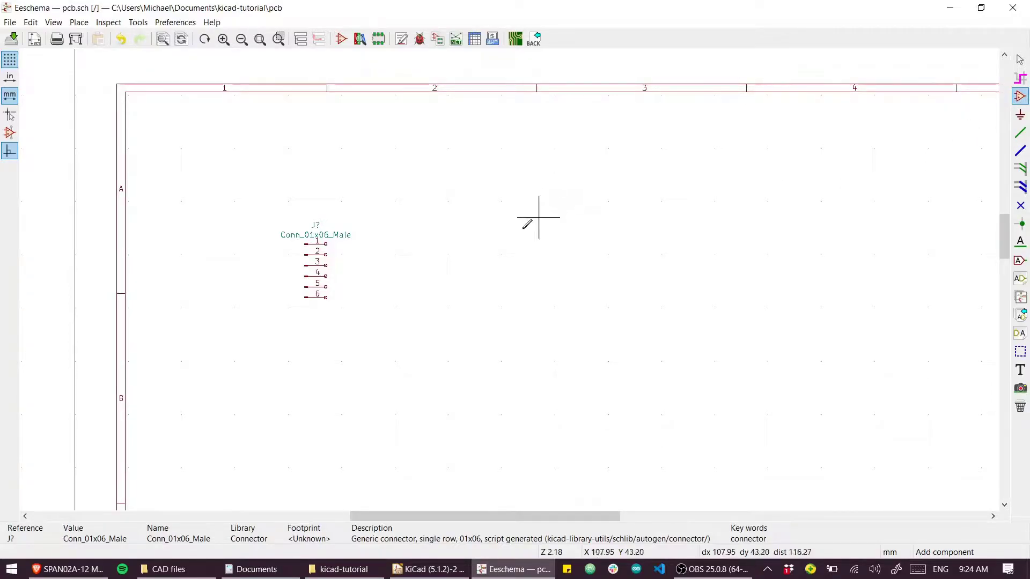
{"action": "left_click", "coordinate": [486, 244]}
{"action": "type", "text": "d"}
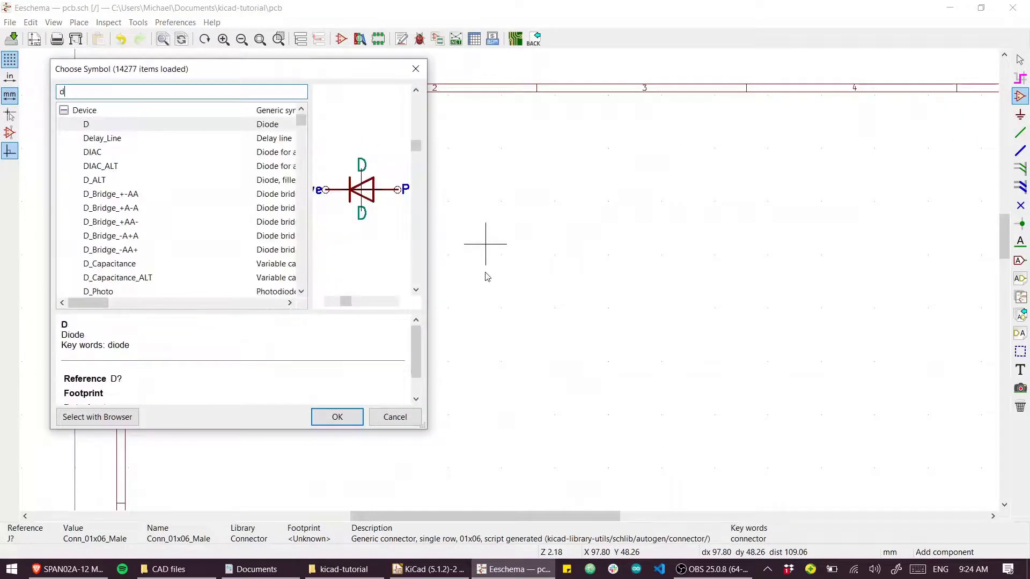
{"action": "double_click", "coordinate": [119, 126]}
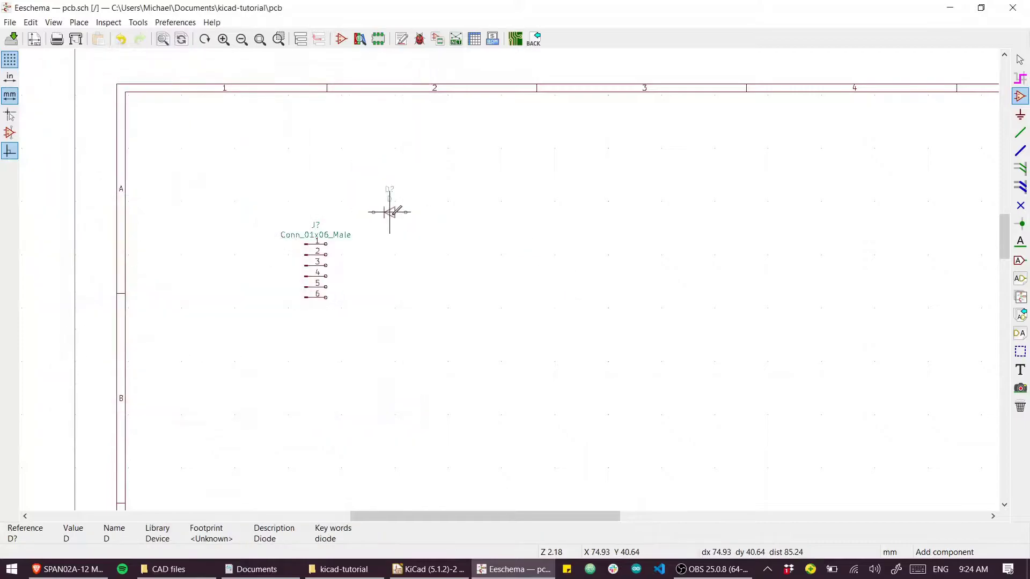
{"action": "key", "text": "r"}
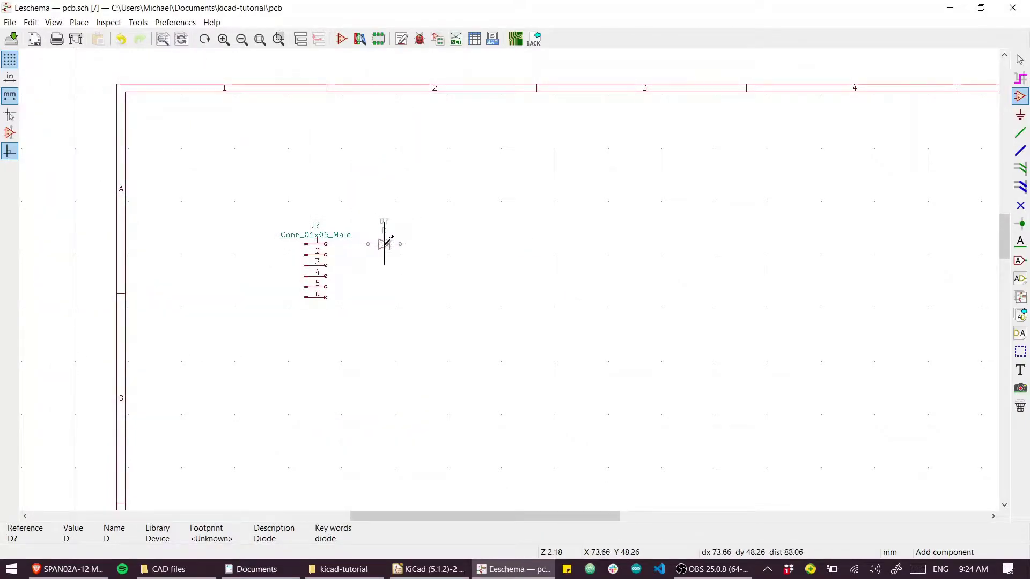
{"action": "left_click", "coordinate": [384, 242]}
Place an LED symbol below and beyond the diode, rotated vertically so that it points down
{"action": "left_click", "coordinate": [502, 248]}
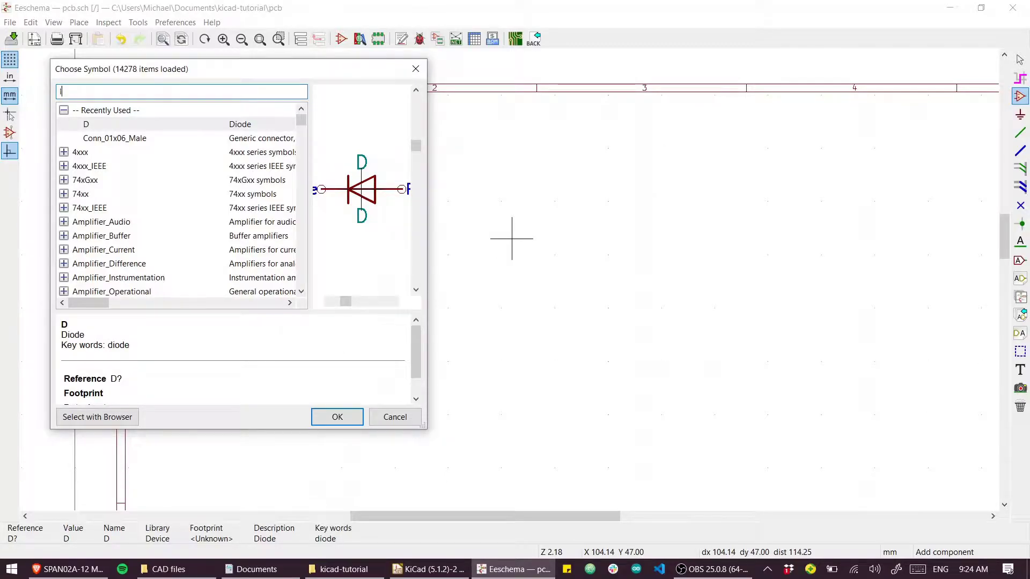
{"action": "type", "text": "led"}
{"action": "key", "text": "Return"}
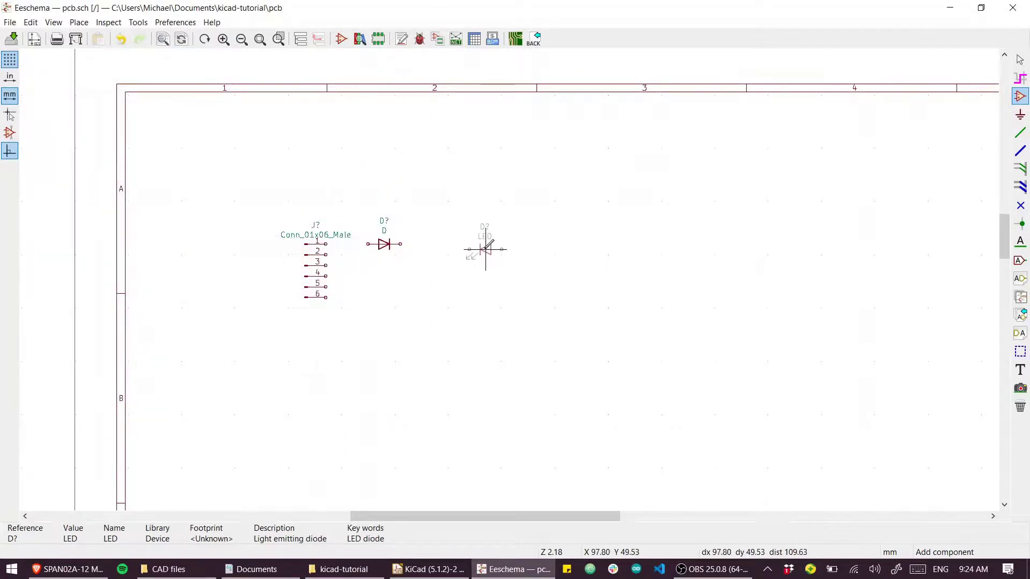
{"action": "key", "text": "r"}
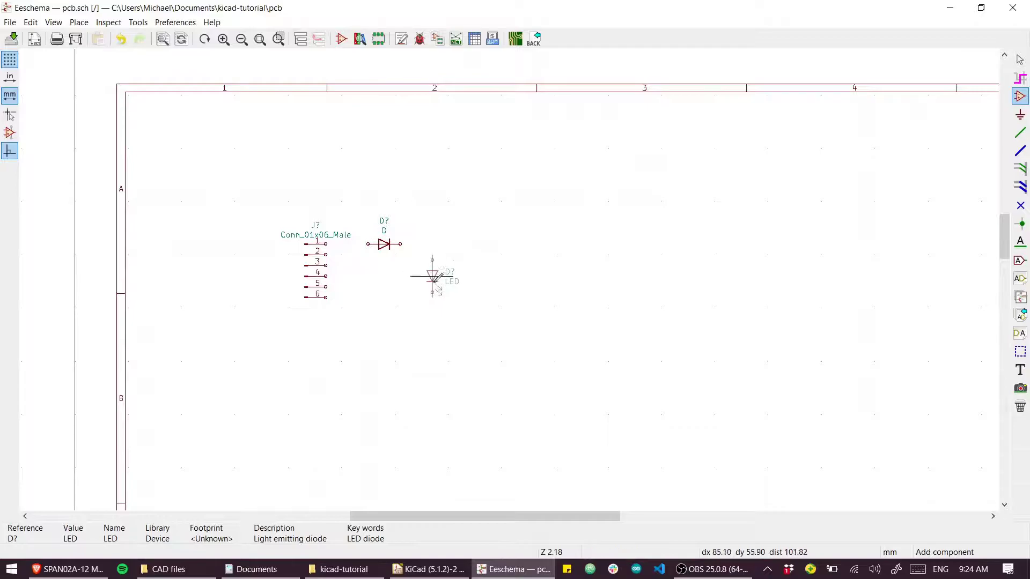
{"action": "left_click", "coordinate": [432, 293]}
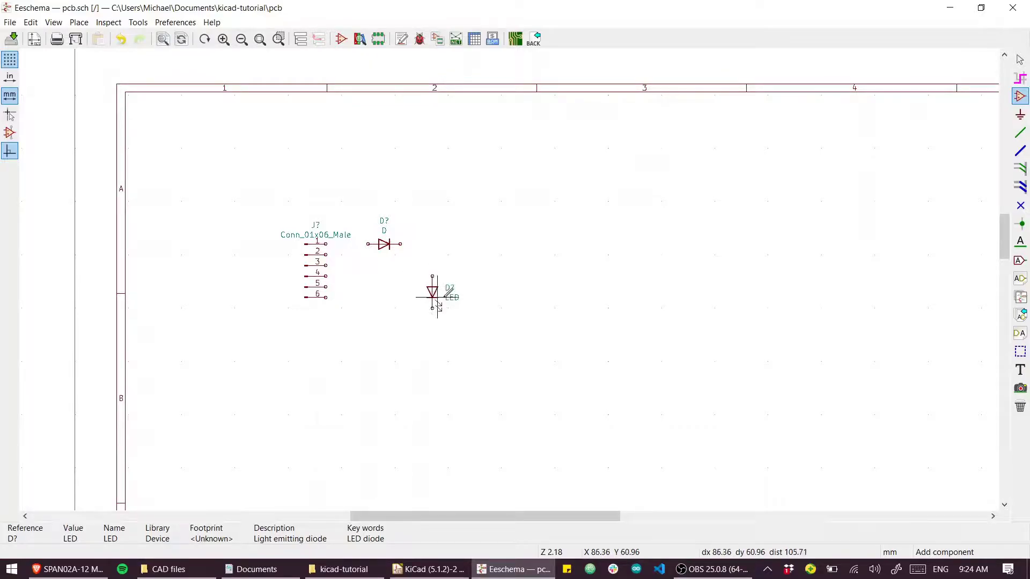
Place a resistor symbol (R) vertically above the LED so that its lower pin meets the LED's upper pin
{"action": "left_click", "coordinate": [432, 245]}
{"action": "type", "text": "r"}
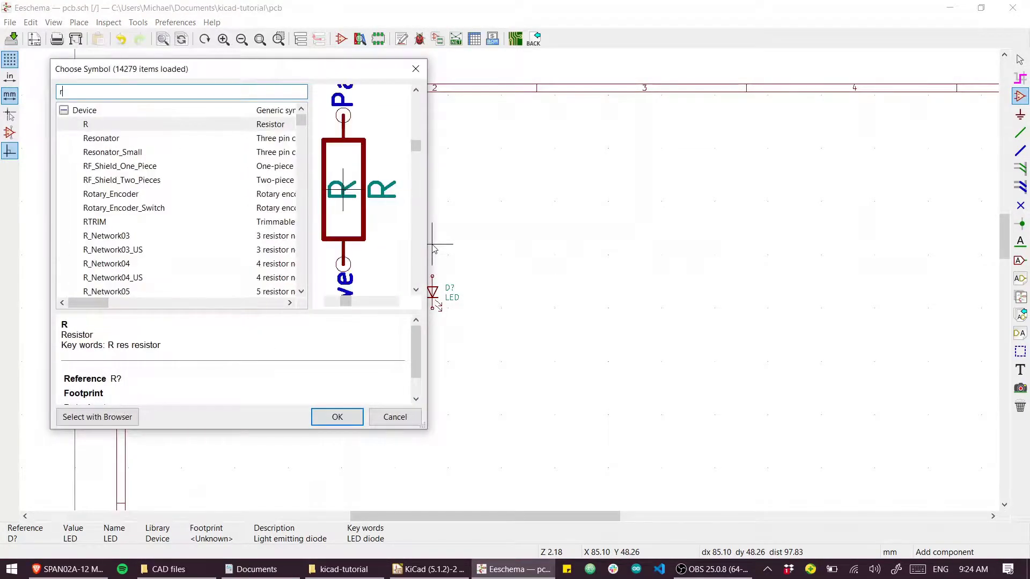
{"action": "double_click", "coordinate": [86, 124]}
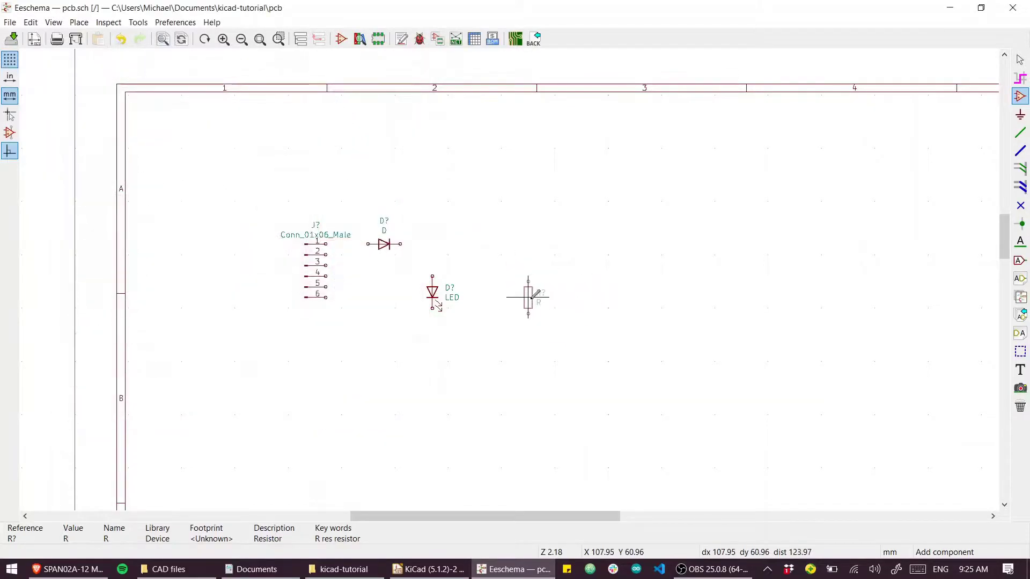
{"action": "scroll", "coordinate": [433, 252], "scroll_direction": "up", "scroll_amount": 8}
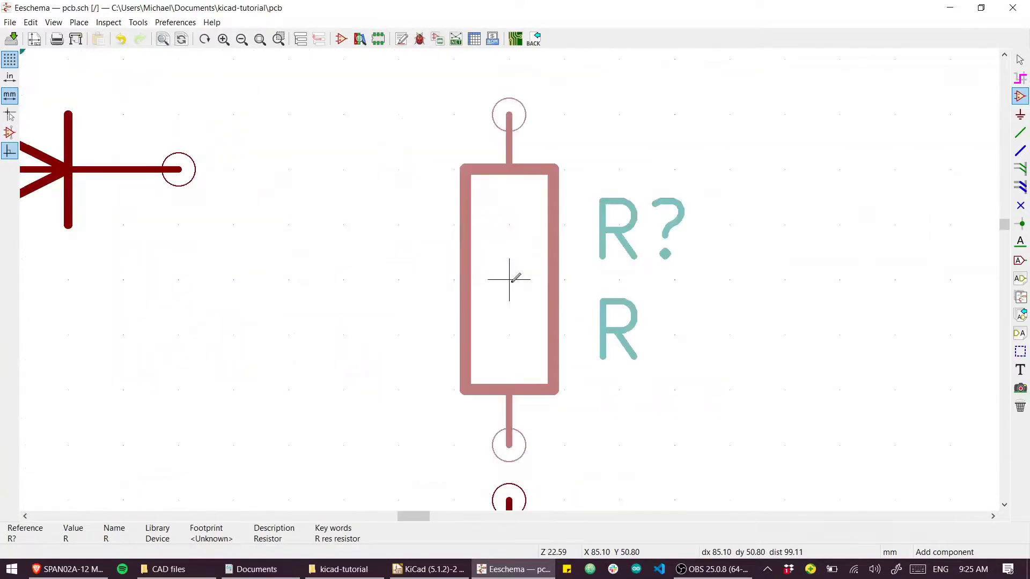
{"action": "scroll", "coordinate": [510, 281], "scroll_direction": "down", "scroll_amount": 3}
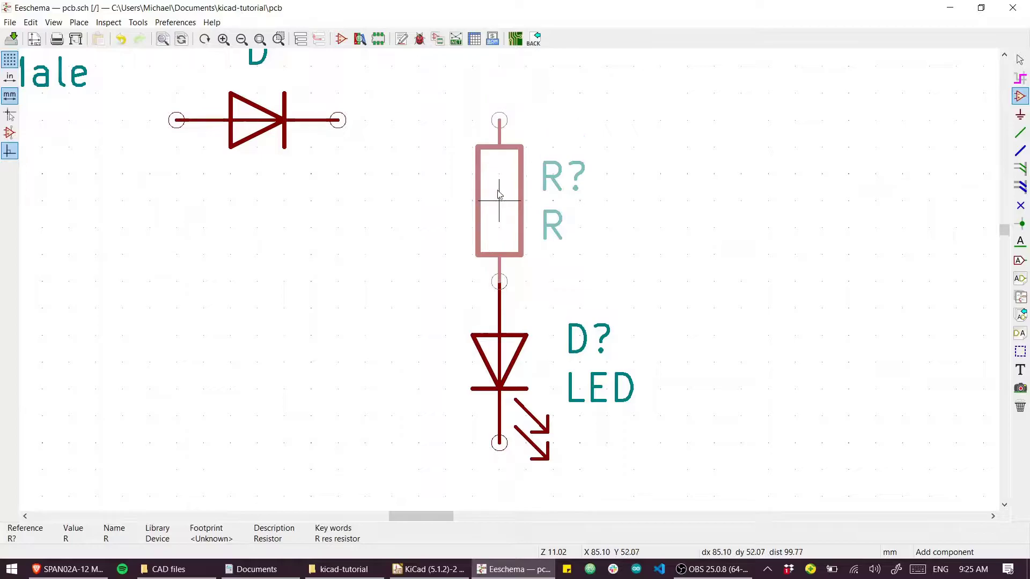
{"action": "left_click", "coordinate": [500, 199]}
Try moving the diode onto the connection between the resistor and the LED, and undo the move
{"action": "scroll", "coordinate": [480, 285], "scroll_direction": "down", "scroll_amount": 1}
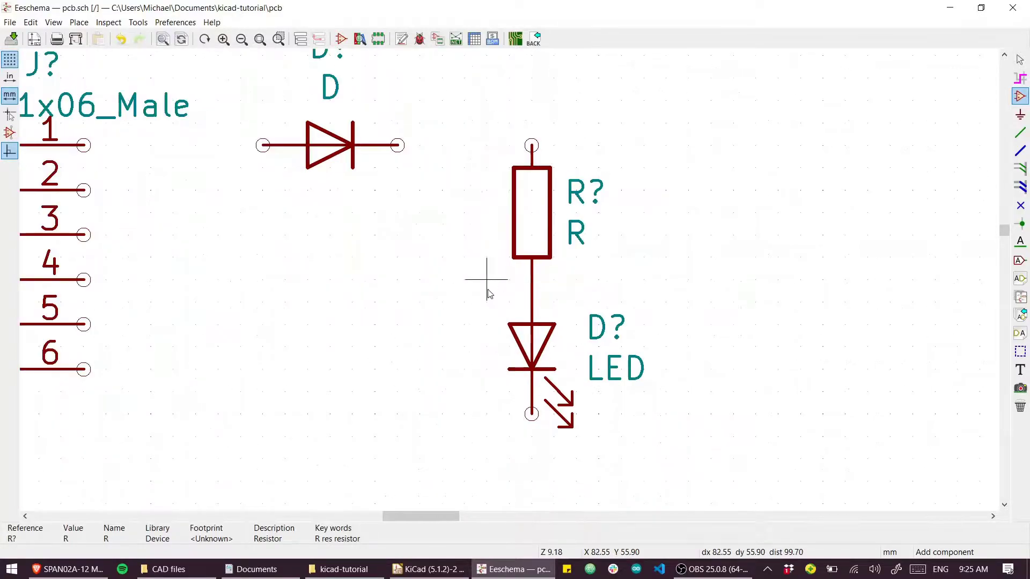
{"action": "scroll", "coordinate": [481, 292], "scroll_direction": "down", "scroll_amount": 1}
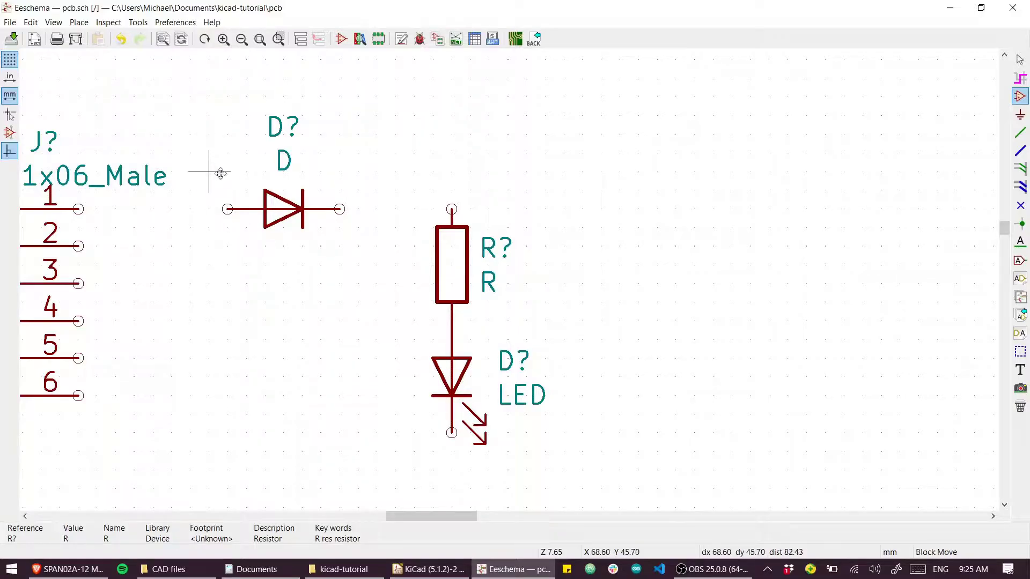
{"action": "left_click_drag", "start_coordinate": [209, 153], "coordinate": [321, 246]}
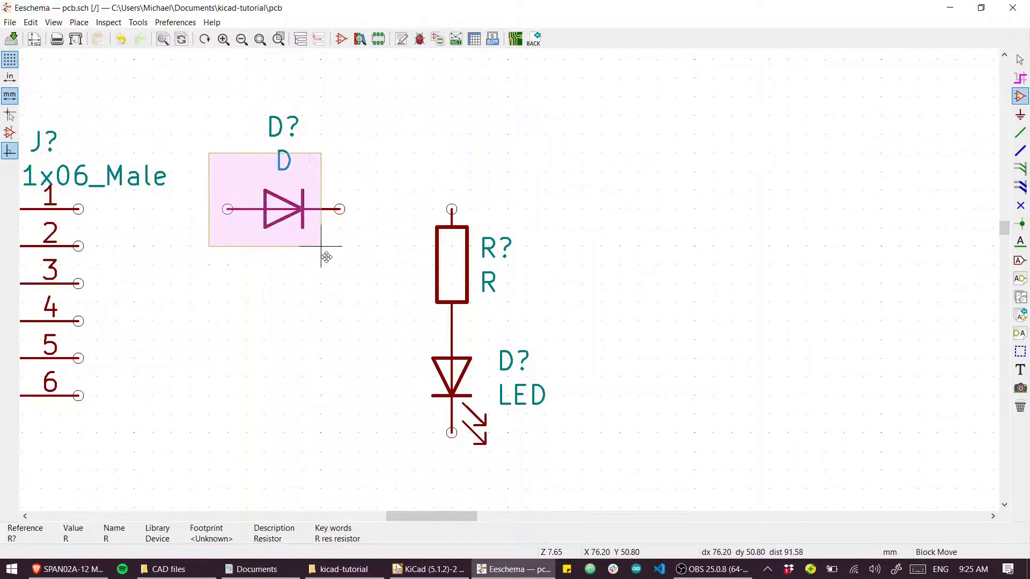
{"action": "left_click", "coordinate": [468, 384]}
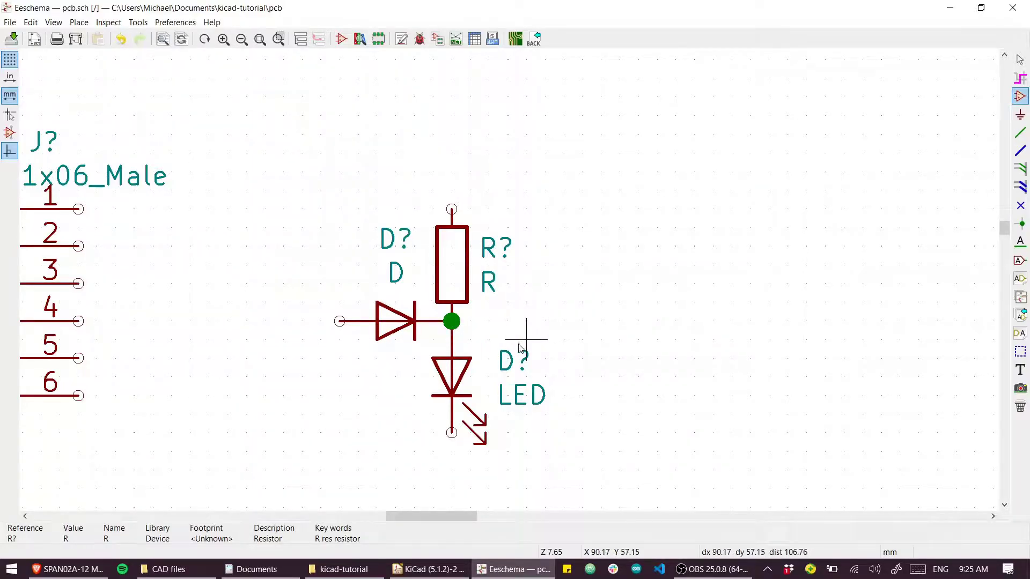
{"action": "key", "text": "ctrl+z"}
Place an unpolarized capacitor symbol (C) vertically beside the resistor and LED branch
{"action": "scroll", "coordinate": [674, 223], "scroll_direction": "down", "scroll_amount": 1}
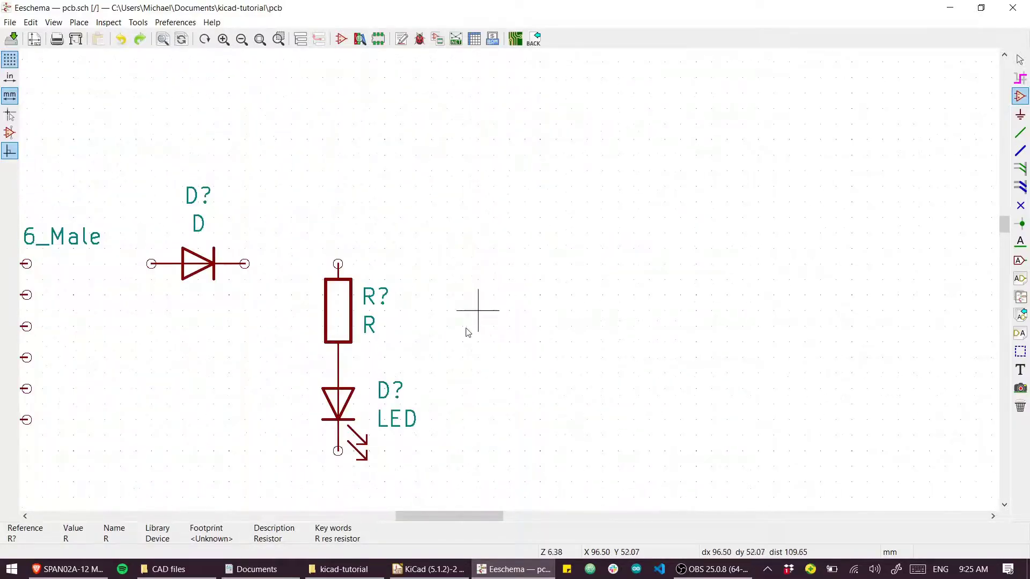
{"action": "scroll", "coordinate": [574, 230], "scroll_direction": "down", "scroll_amount": 1}
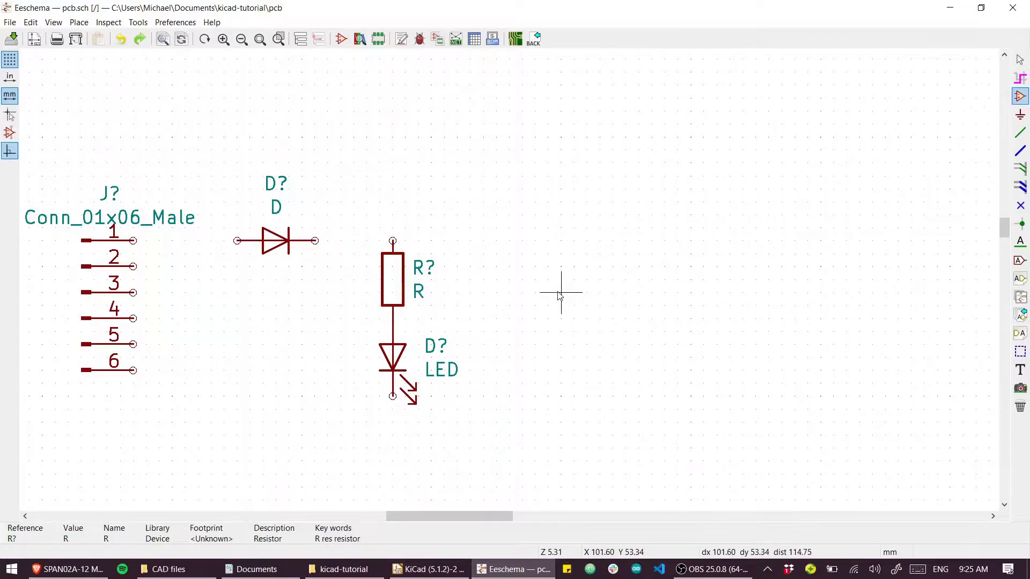
{"action": "left_click", "coordinate": [697, 236]}
{"action": "type", "text": "c"}
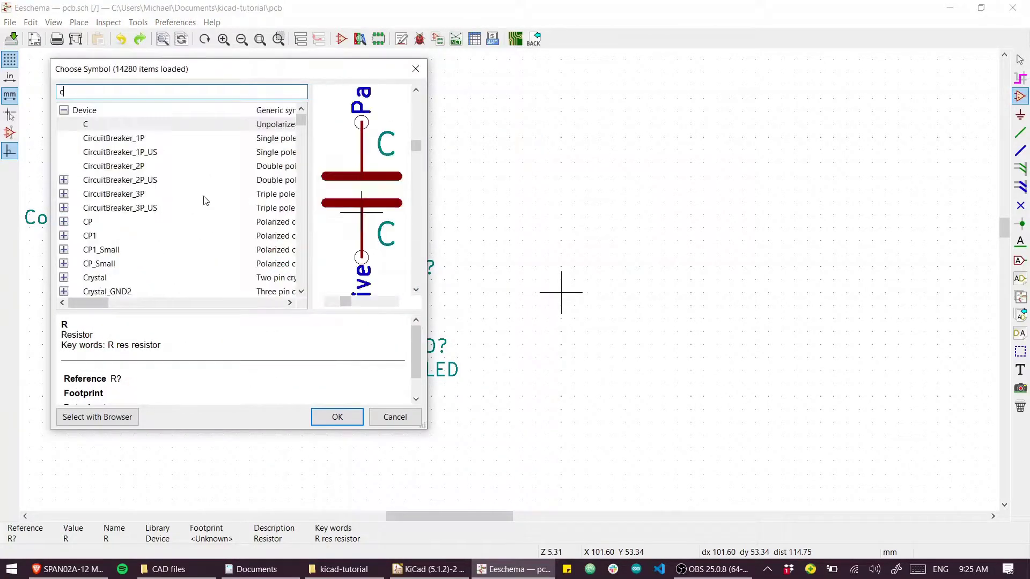
{"action": "double_click", "coordinate": [86, 125]}
{"action": "left_click", "coordinate": [504, 324]}
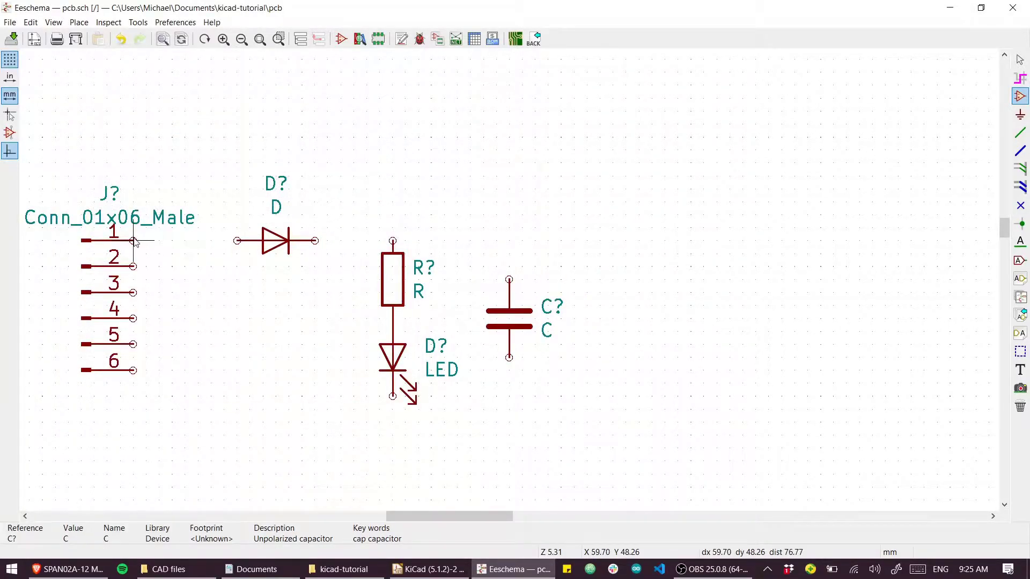
Wire connector pin 1 to the diode's anode, and its cathode to the resistor's and the capacitor's upper pins
{"action": "key", "text": "w"}
{"action": "left_click", "coordinate": [236, 241]}
{"action": "left_click", "coordinate": [315, 240]}
{"action": "left_click", "coordinate": [392, 240]}
{"action": "left_click", "coordinate": [392, 241]}
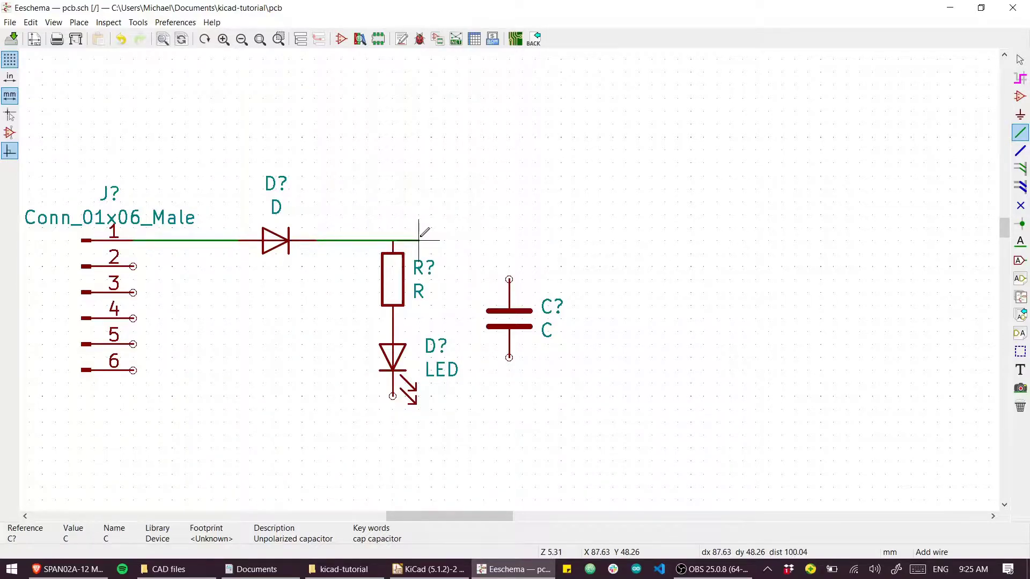
{"action": "left_click", "coordinate": [509, 280]}
Wire the capacitor's lower pin to the LED's lower pin with a run below both parts
{"action": "left_click", "coordinate": [508, 358]}
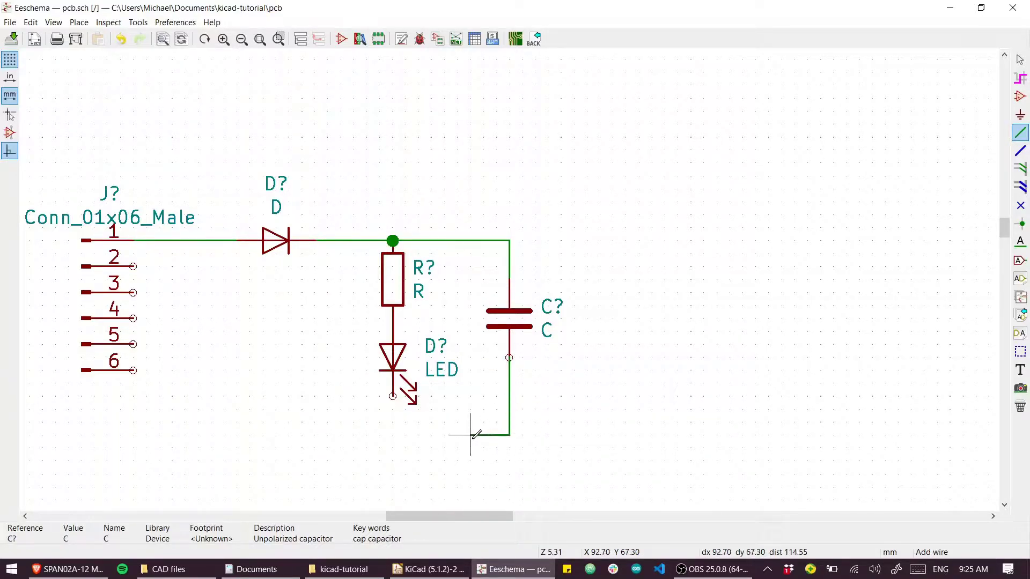
{"action": "left_click", "coordinate": [392, 434]}
{"action": "left_click", "coordinate": [392, 396]}
{"action": "middle_click_drag", "start_coordinate": [235, 352], "coordinate": [315, 346]}
{"action": "key", "text": "Escape"}
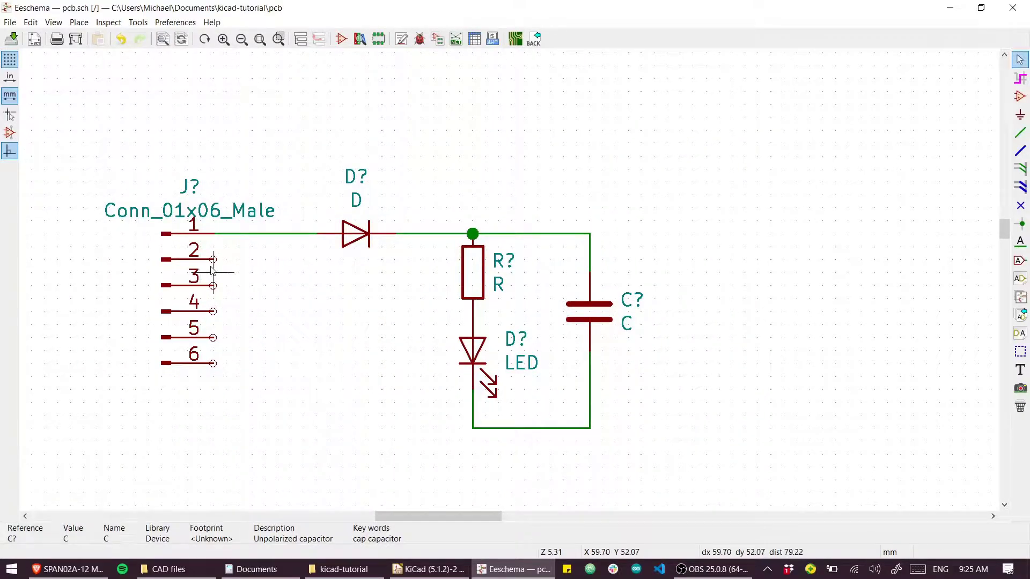
Place a GND power symbol from the power library on the junction below the LED
{"action": "left_click", "coordinate": [1021, 116]}
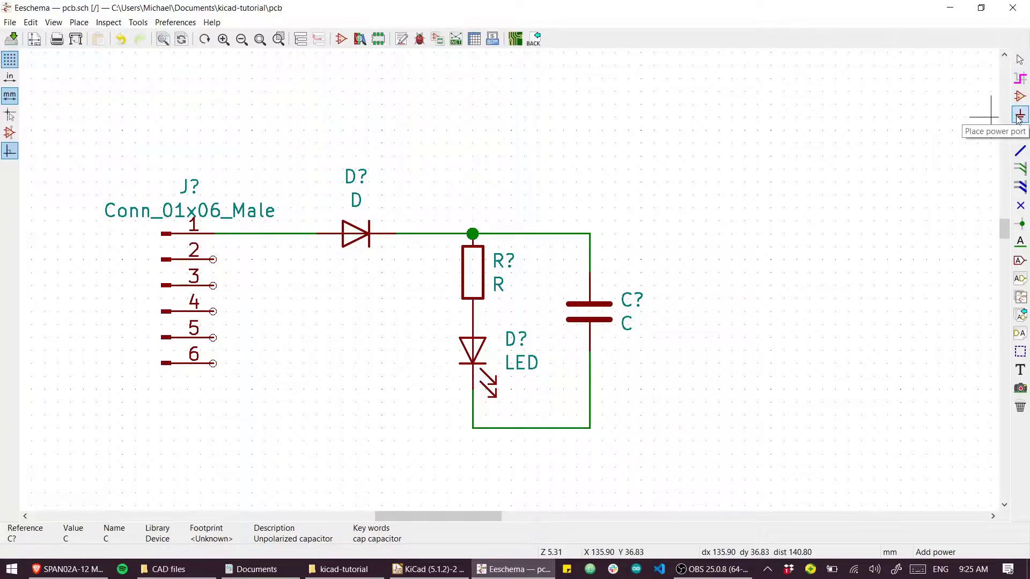
{"action": "left_click", "coordinate": [356, 372]}
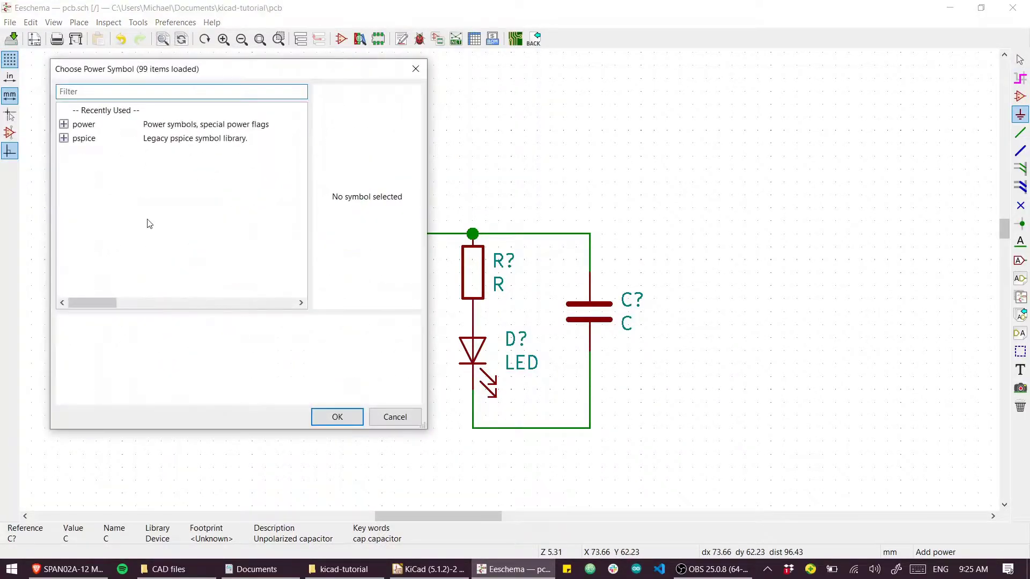
{"action": "left_click", "coordinate": [63, 124]}
{"action": "scroll", "coordinate": [133, 170], "scroll_direction": "down", "scroll_amount": 15}
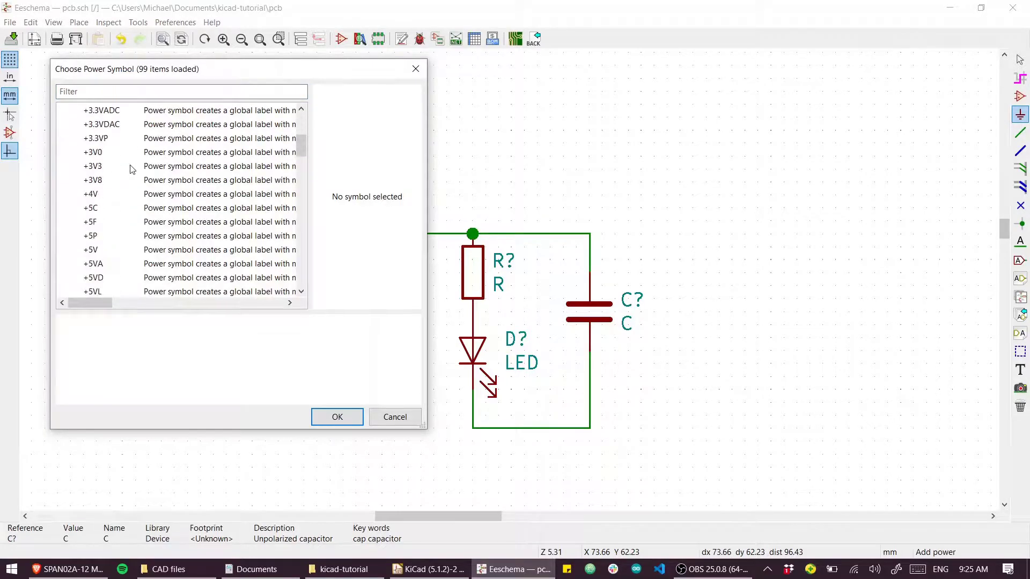
{"action": "scroll", "coordinate": [123, 168], "scroll_direction": "down", "scroll_amount": 5}
{"action": "double_click", "coordinate": [97, 240]}
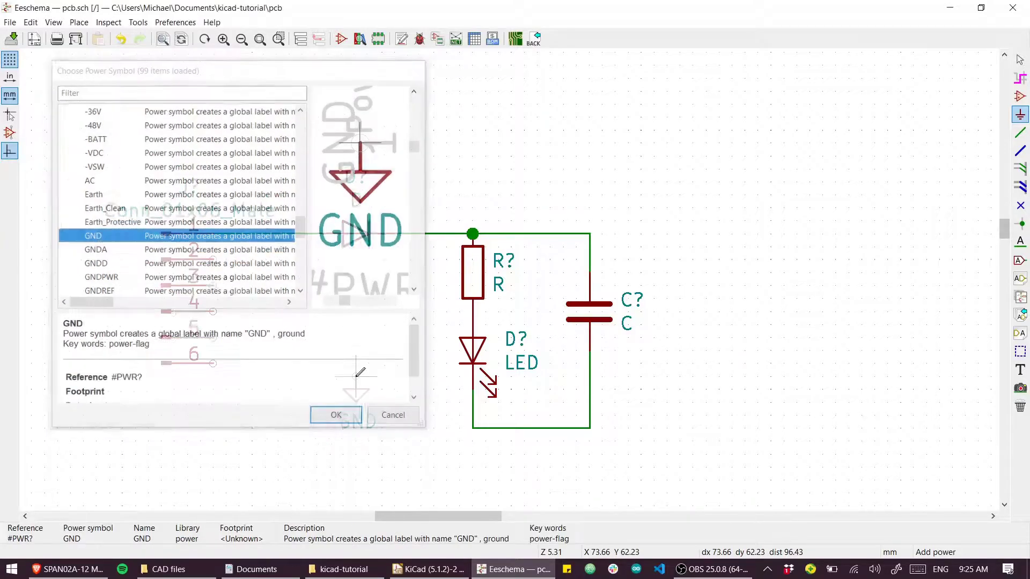
{"action": "left_click", "coordinate": [474, 428]}
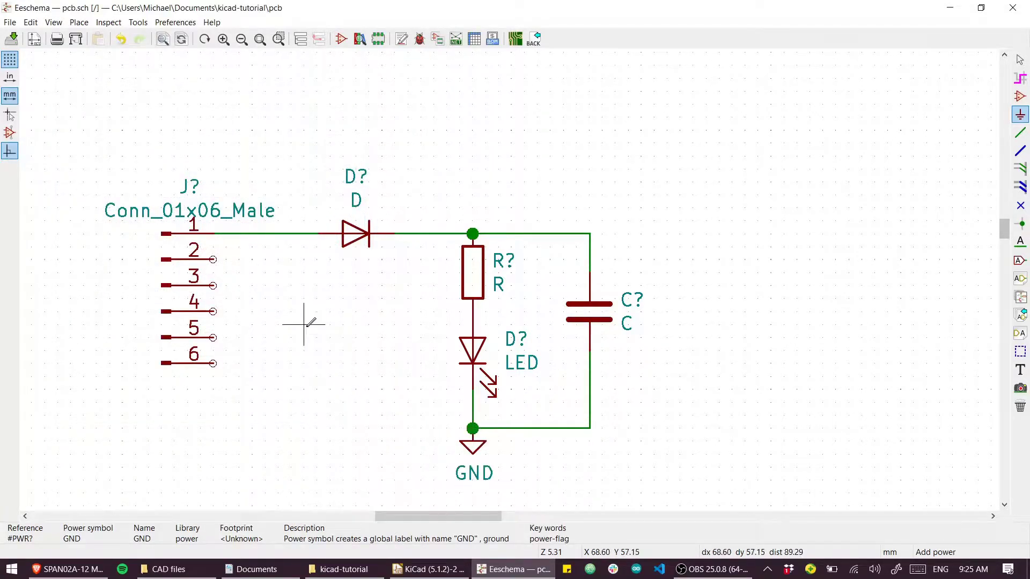
Copy the GND symbol, rotate it to face away from the connector, and attach it to connector pin 2
{"action": "key", "text": "c"}
{"action": "key", "text": "r"}
{"action": "key", "text": "r"}
{"action": "key", "text": "r"}
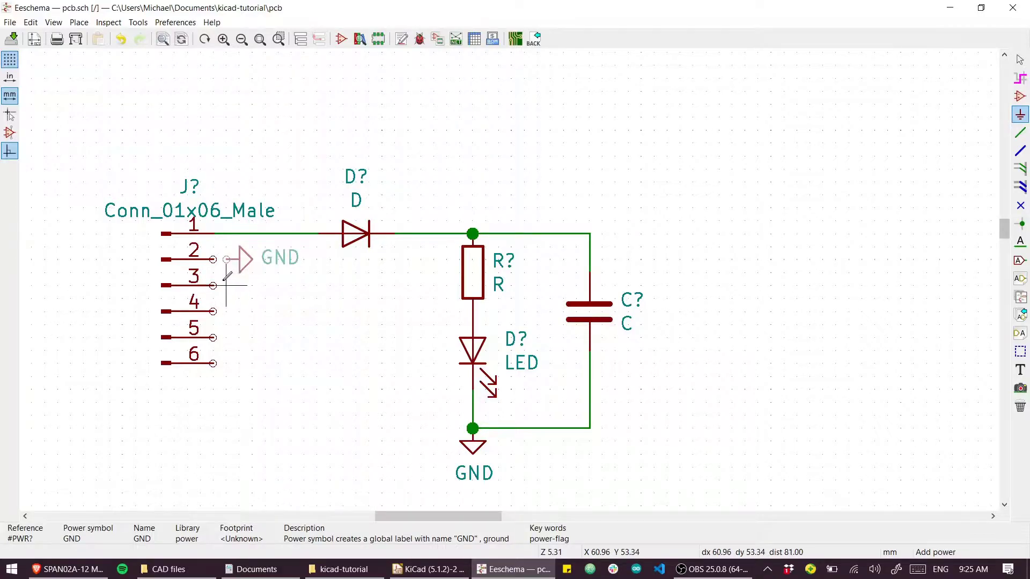
{"action": "left_click", "coordinate": [217, 276]}
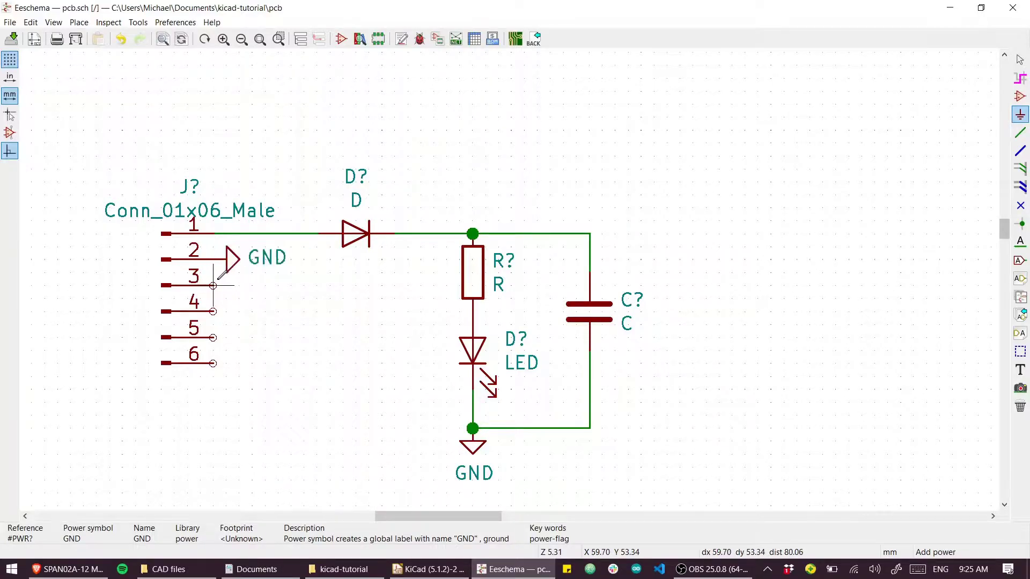
Place a GND global label on the ground junction below the LED and a flipped one on connector pin 3
{"action": "left_click", "coordinate": [1020, 261]}
{"action": "left_click", "coordinate": [480, 163]}
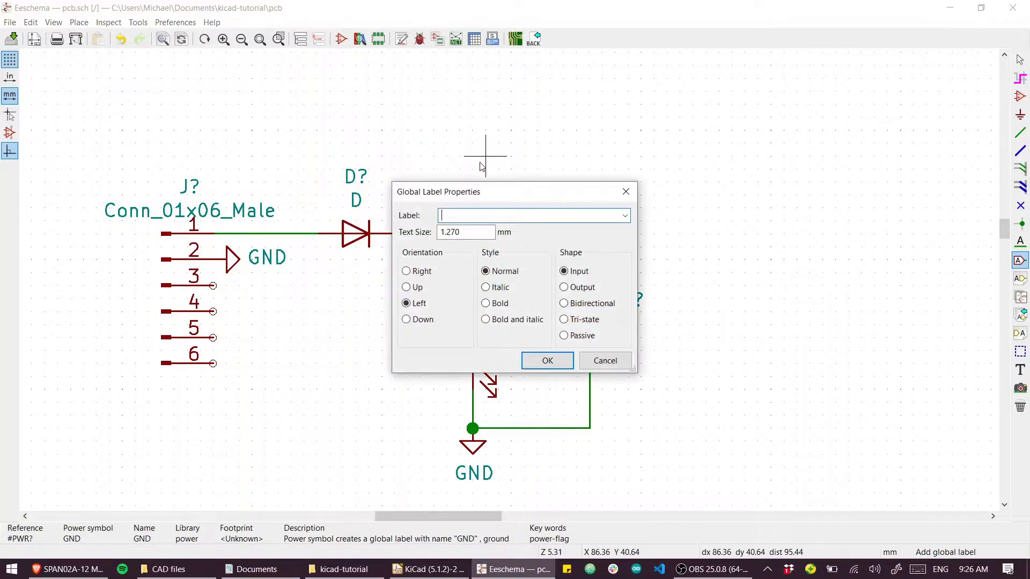
{"action": "type", "text": "GND"}
{"action": "key", "text": "Return"}
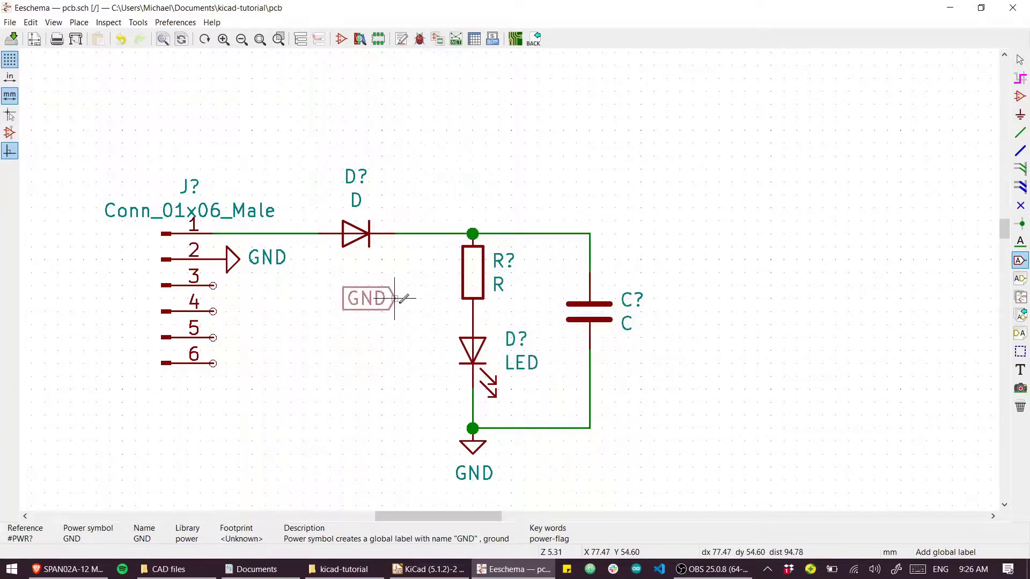
{"action": "left_click", "coordinate": [472, 428]}
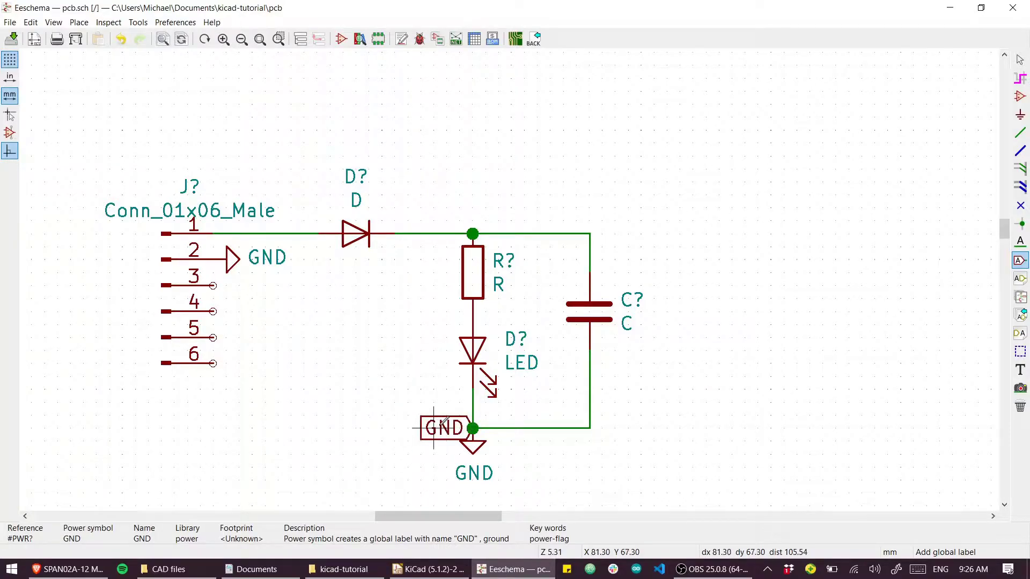
{"action": "key", "text": "r"}
{"action": "key", "text": "r"}
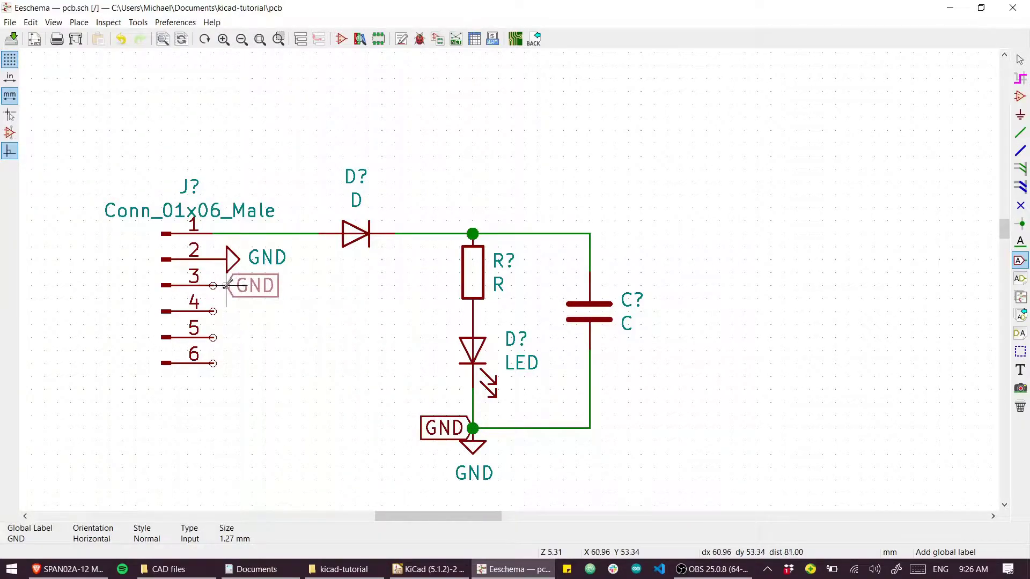
{"action": "left_click", "coordinate": [213, 286]}
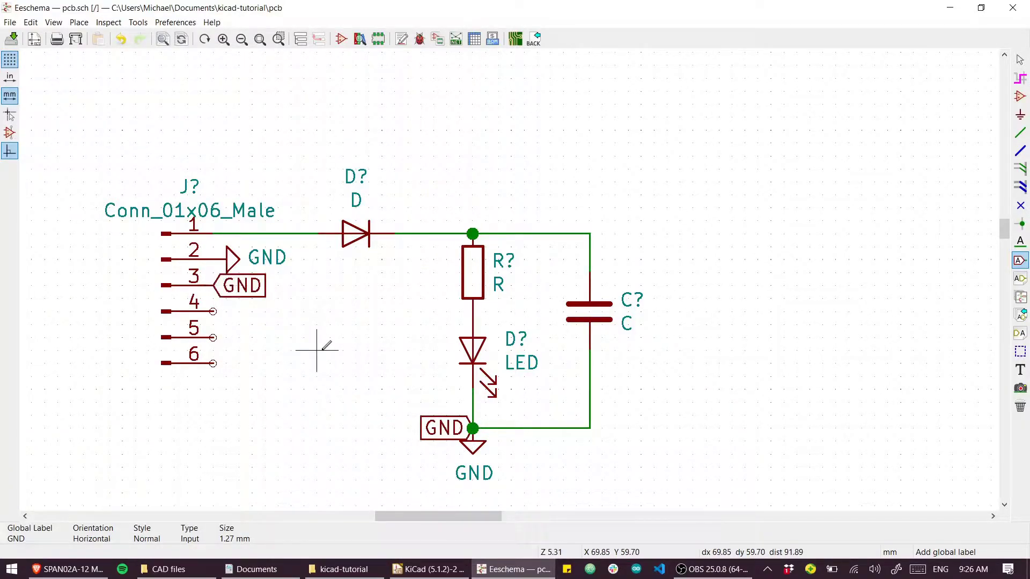
Change the global label on connector pin 3 to gnd, and delete both global labels
{"action": "double_click", "coordinate": [244, 287]}
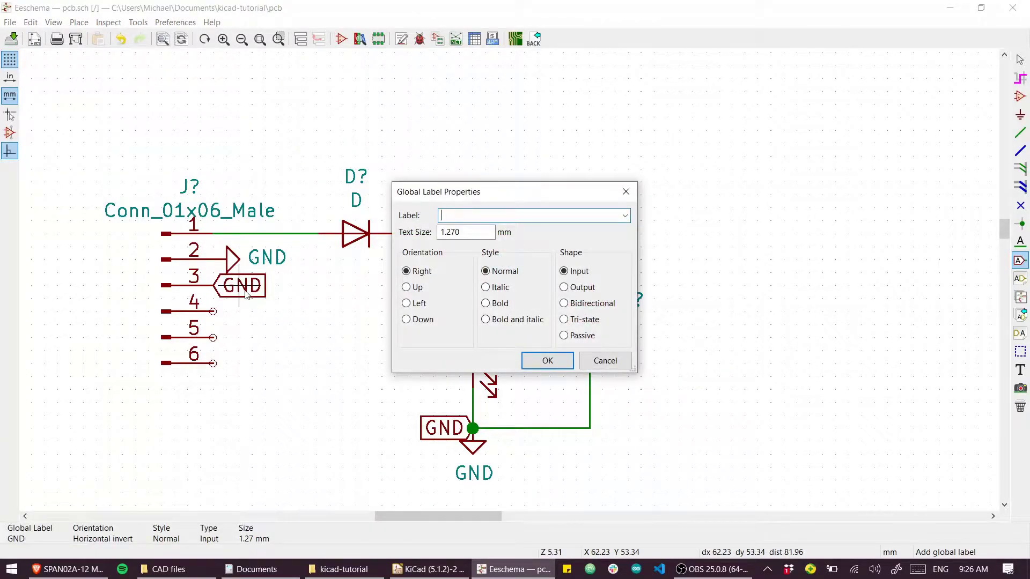
{"action": "key", "text": "Return"}
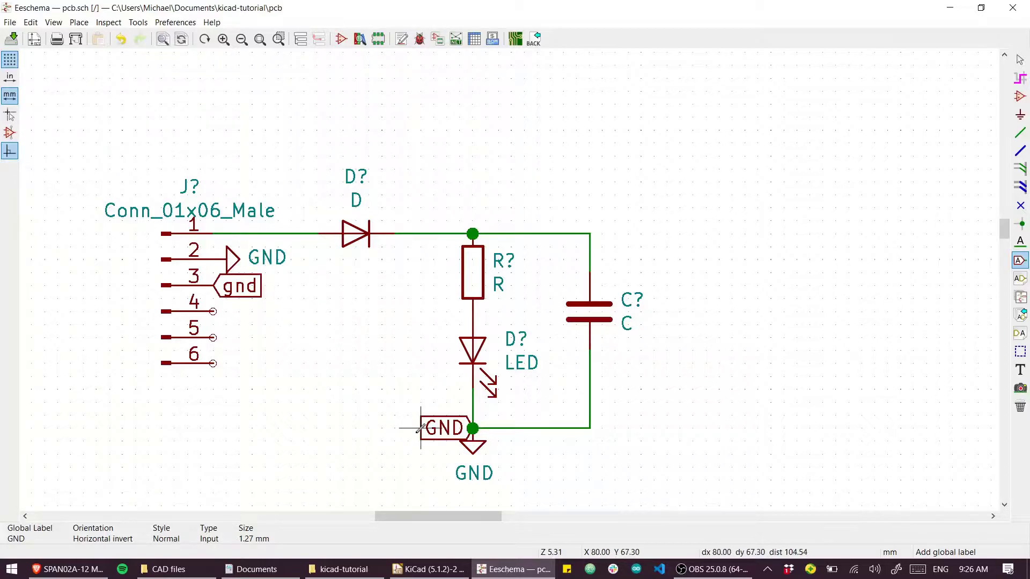
{"action": "key", "text": "Delete"}
{"action": "key", "text": "Delete"}
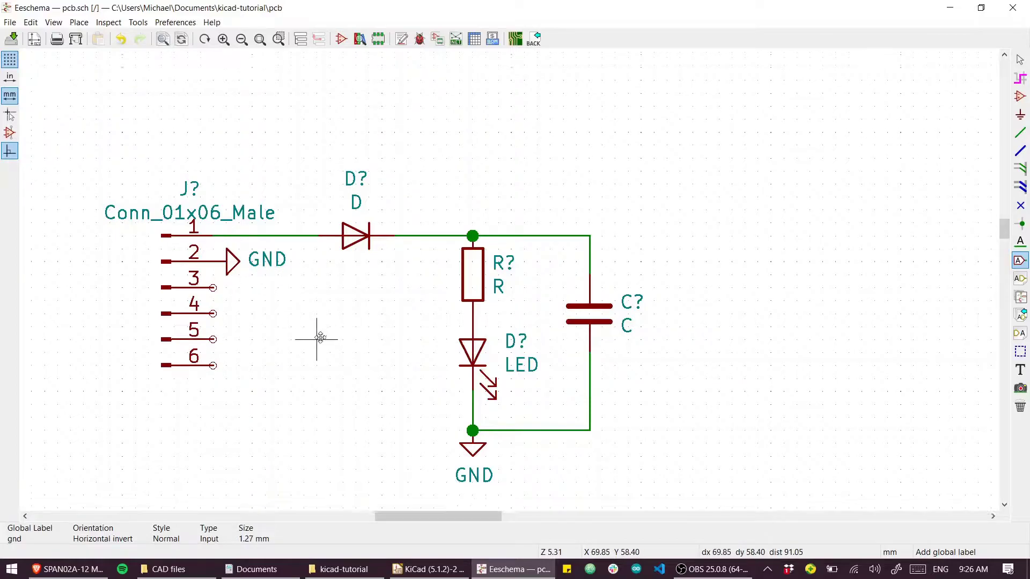
Switch to the browser and examine the SPAN02A-12 converter's Digi-Key product page and its enlarged photo
{"action": "middle_click_drag", "start_coordinate": [317, 324], "coordinate": [276, 321]}
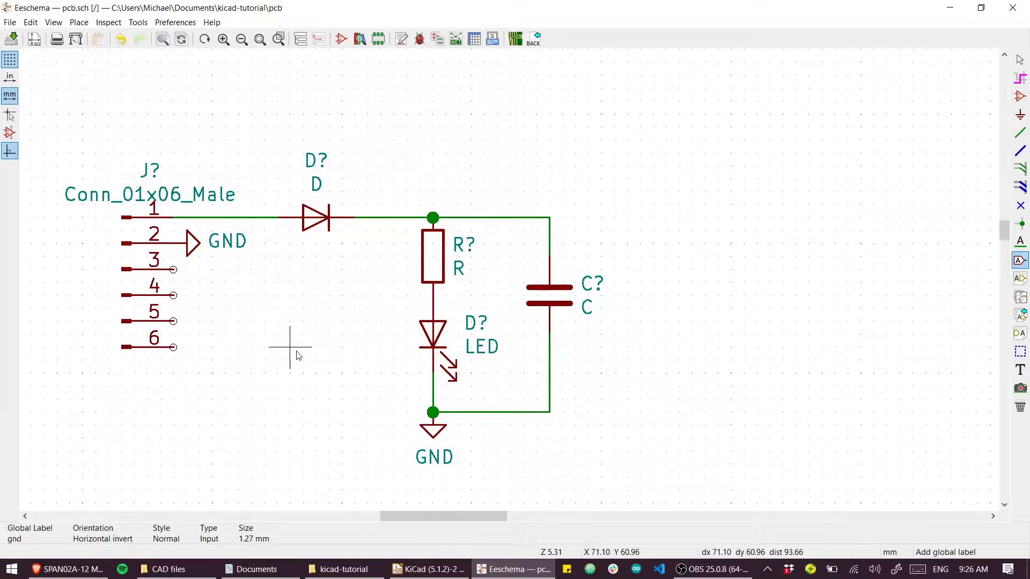
{"action": "middle_click_drag", "start_coordinate": [298, 356], "coordinate": [223, 320]}
{"action": "scroll", "coordinate": [224, 320], "scroll_direction": "down", "scroll_amount": 2}
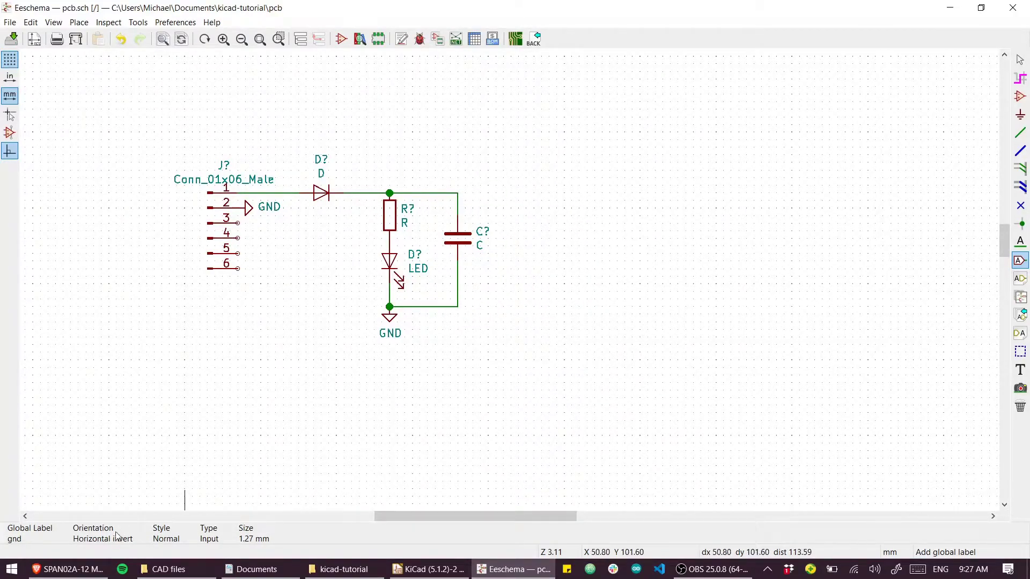
{"action": "left_click", "coordinate": [67, 569]}
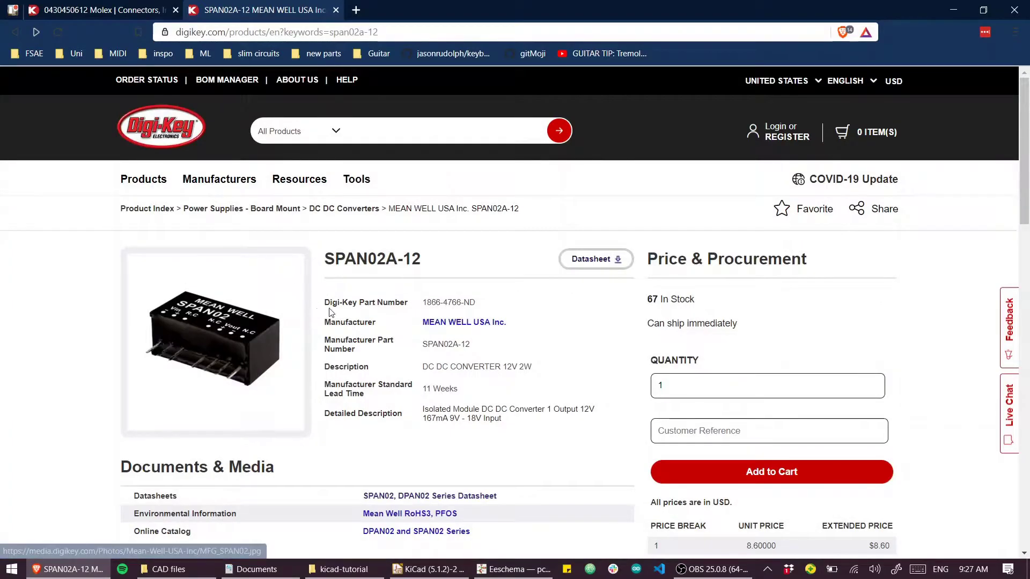
{"action": "scroll", "coordinate": [333, 312], "scroll_direction": "down", "scroll_amount": 1}
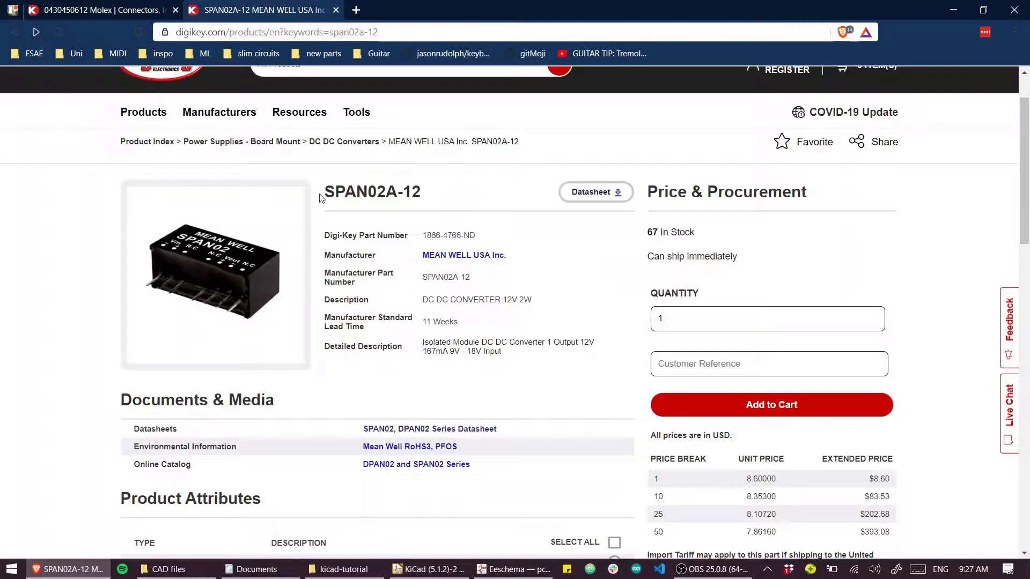
{"action": "left_click", "coordinate": [218, 290]}
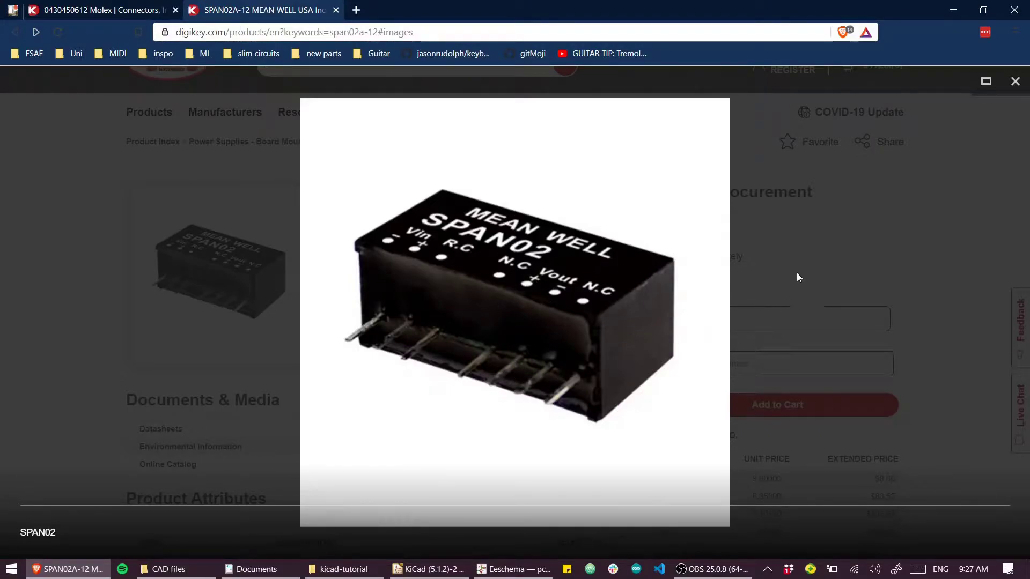
{"action": "left_click", "coordinate": [1015, 83]}
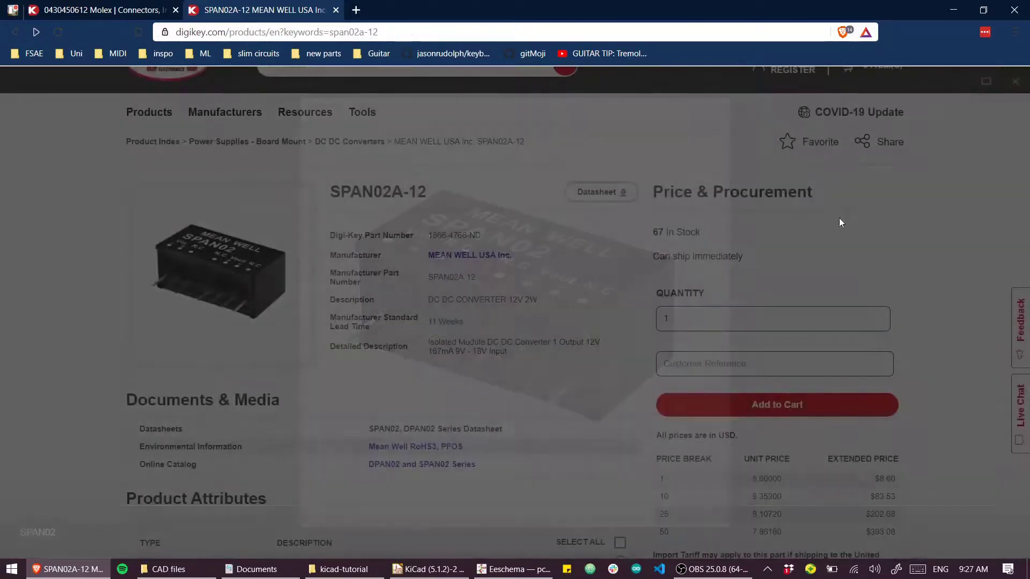
Switch back to the Eeschema schematic and open the Symbol Editor
{"action": "mouse_move", "coordinate": [509, 572]}
{"action": "left_click", "coordinate": [544, 518]}
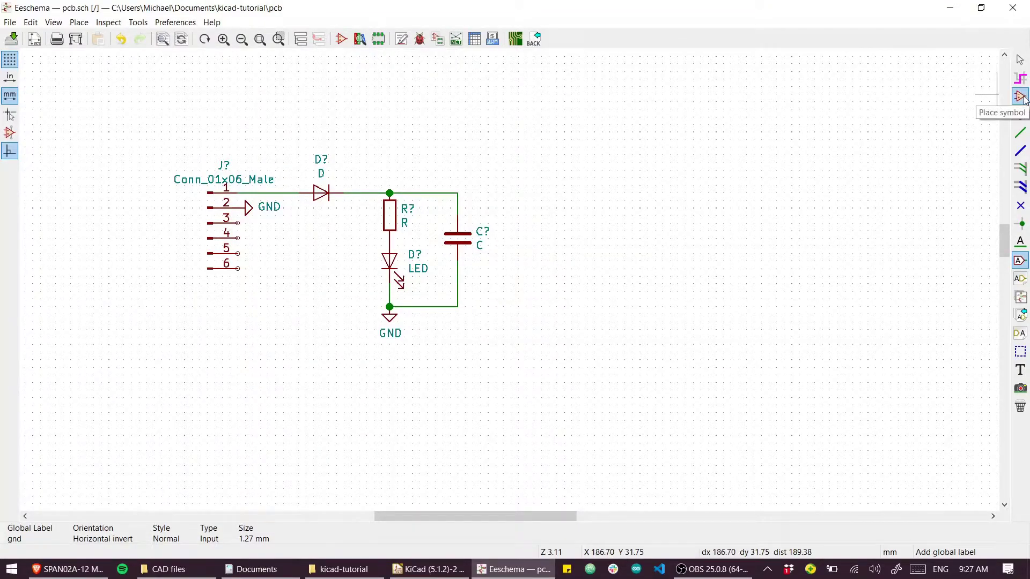
{"action": "left_click", "coordinate": [341, 39]}
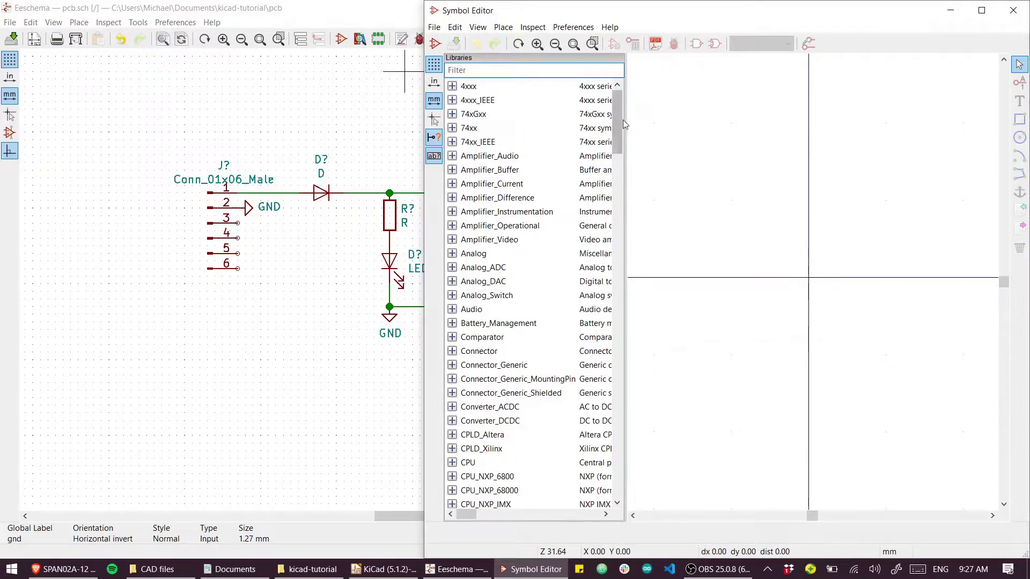
{"action": "mouse_move", "coordinate": [617, 111]}
{"action": "left_mouse_down"}
{"action": "mouse_move", "coordinate": [607, 425]}
{"action": "mouse_move", "coordinate": [617, 496]}
{"action": "mouse_move", "coordinate": [617, 94]}
{"action": "left_mouse_up"}
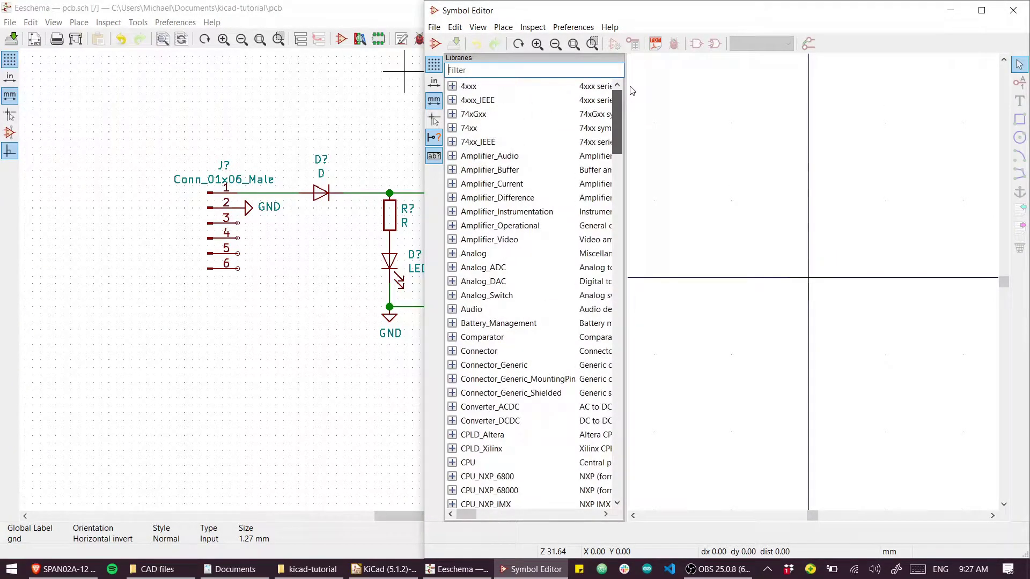
Create a symbol library named components in the kicad-tutorial pcb folder, added to the Project library table, and maximize the Symbol Editor
{"action": "left_click", "coordinate": [434, 28]}
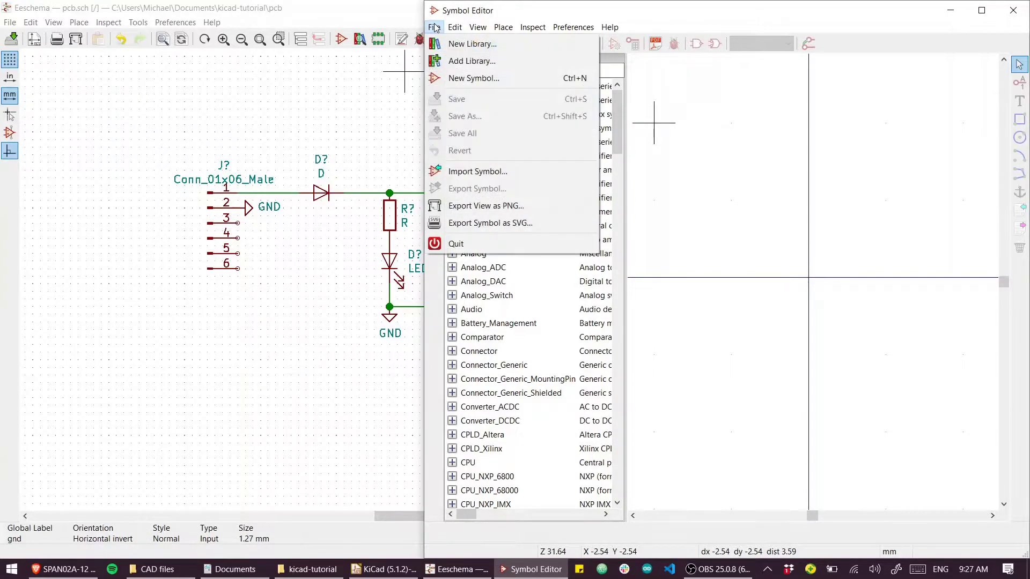
{"action": "left_click", "coordinate": [460, 45]}
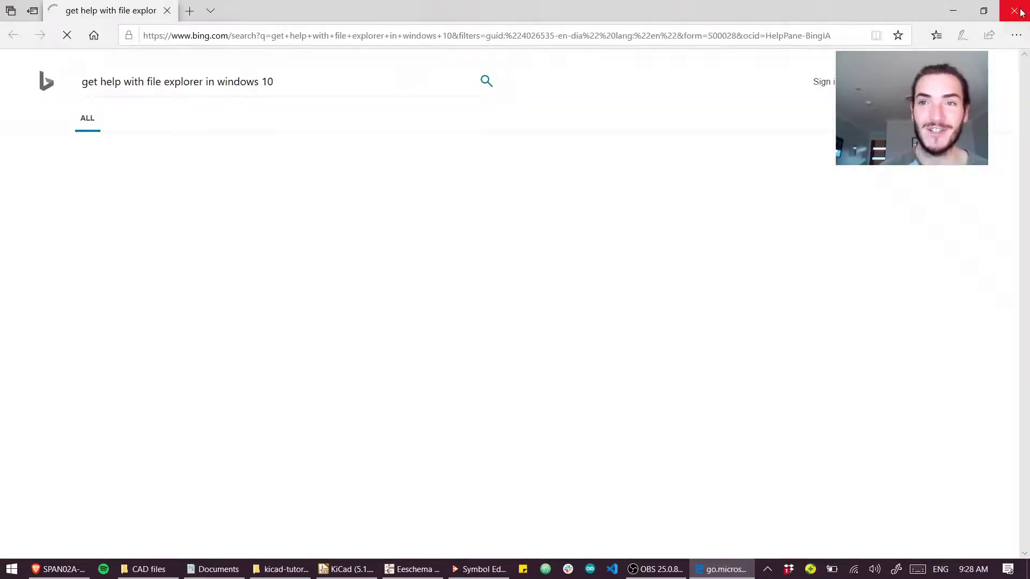
{"action": "left_click", "coordinate": [1021, 12]}
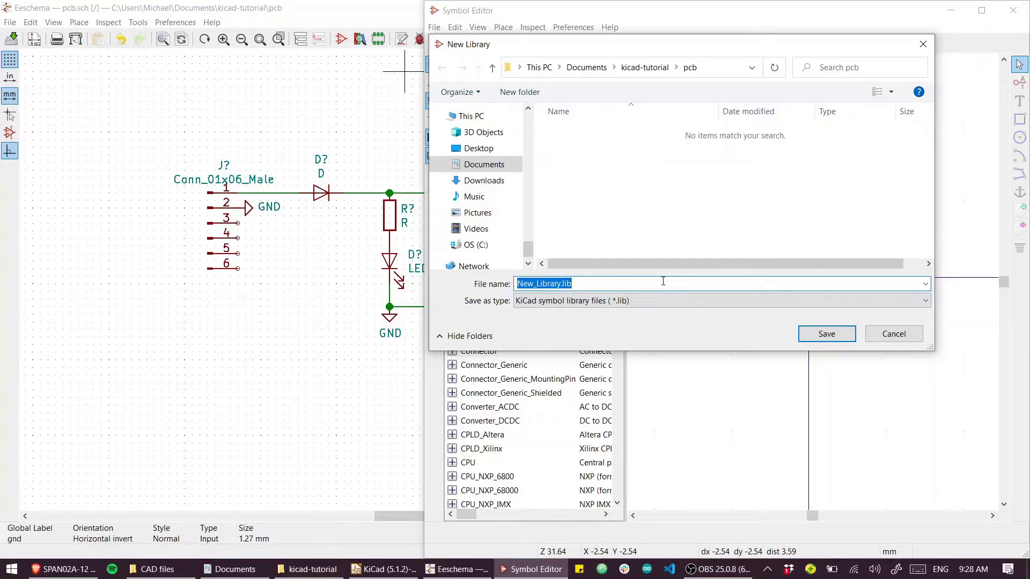
{"action": "type", "text": "components"}
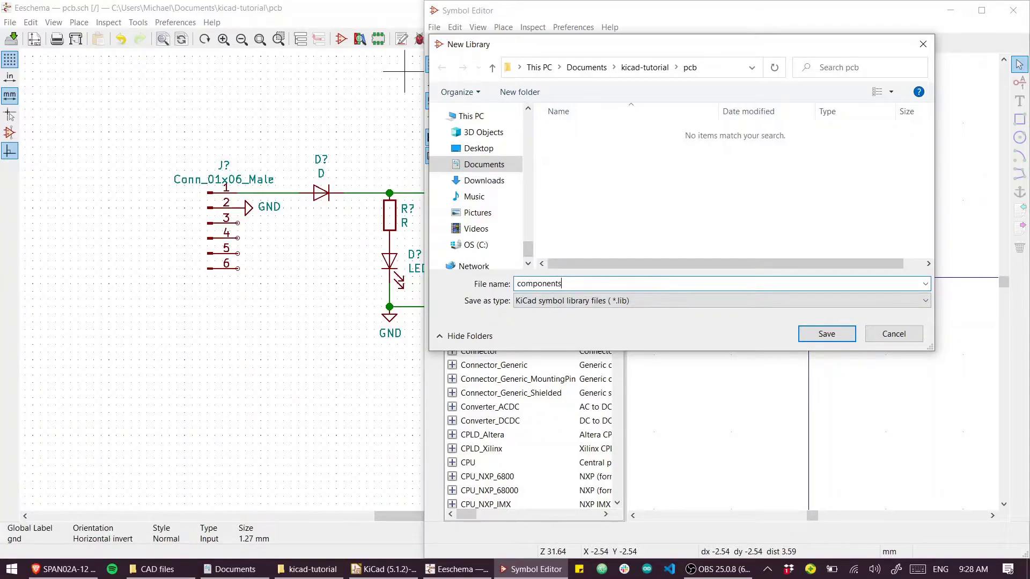
{"action": "key", "text": "Return"}
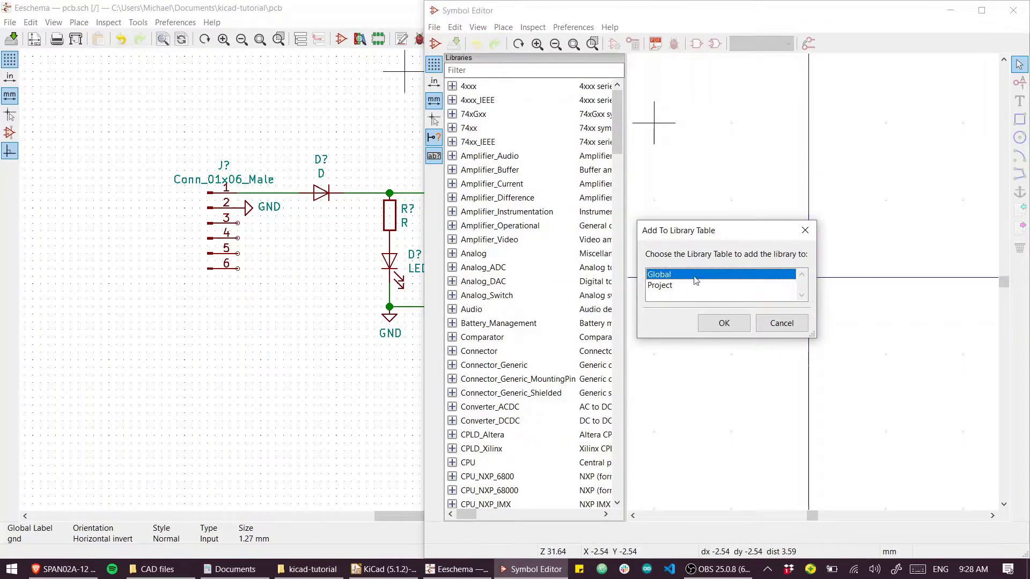
{"action": "left_click", "coordinate": [660, 286]}
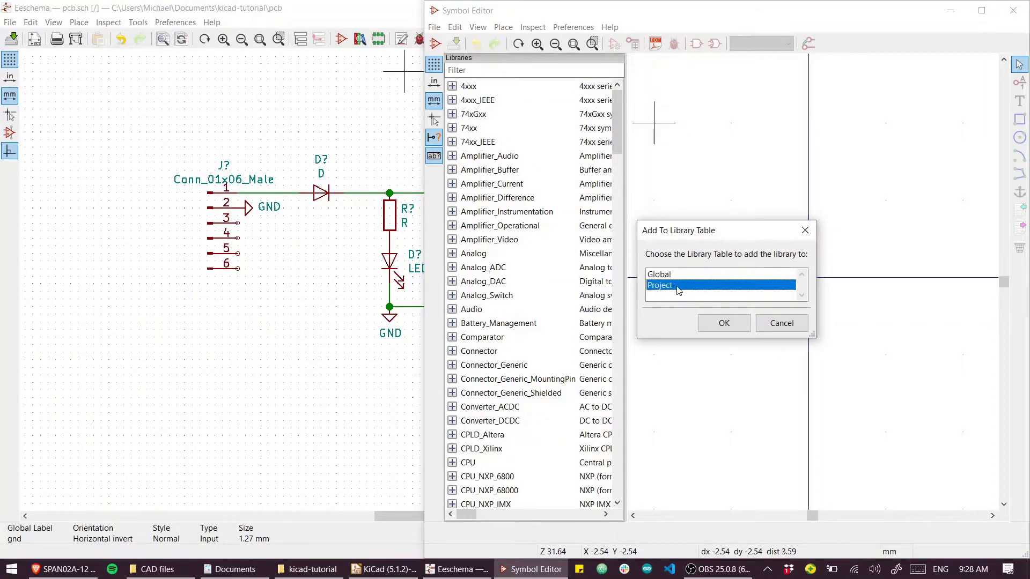
{"action": "left_click", "coordinate": [724, 324]}
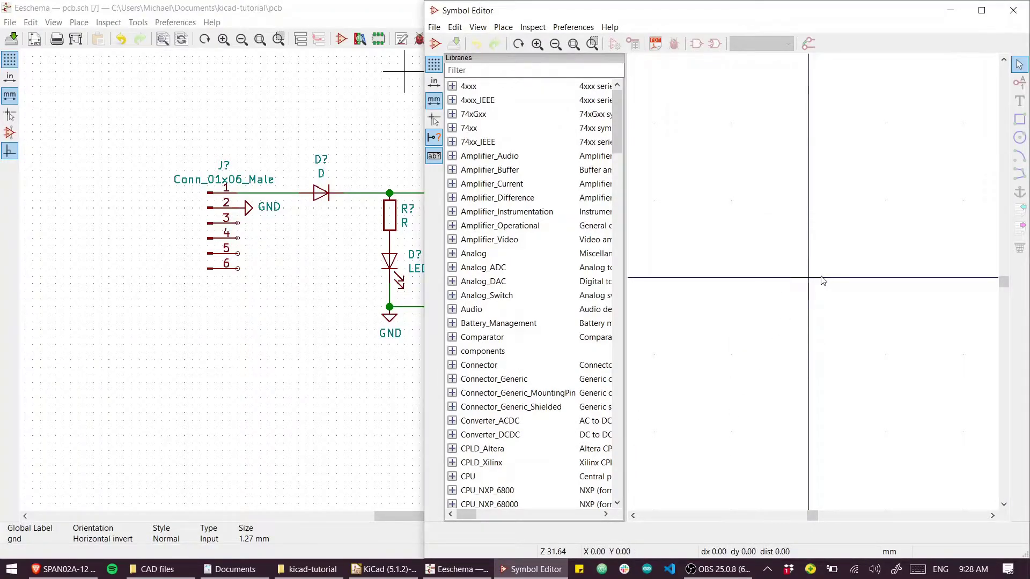
{"action": "left_click", "coordinate": [978, 13]}
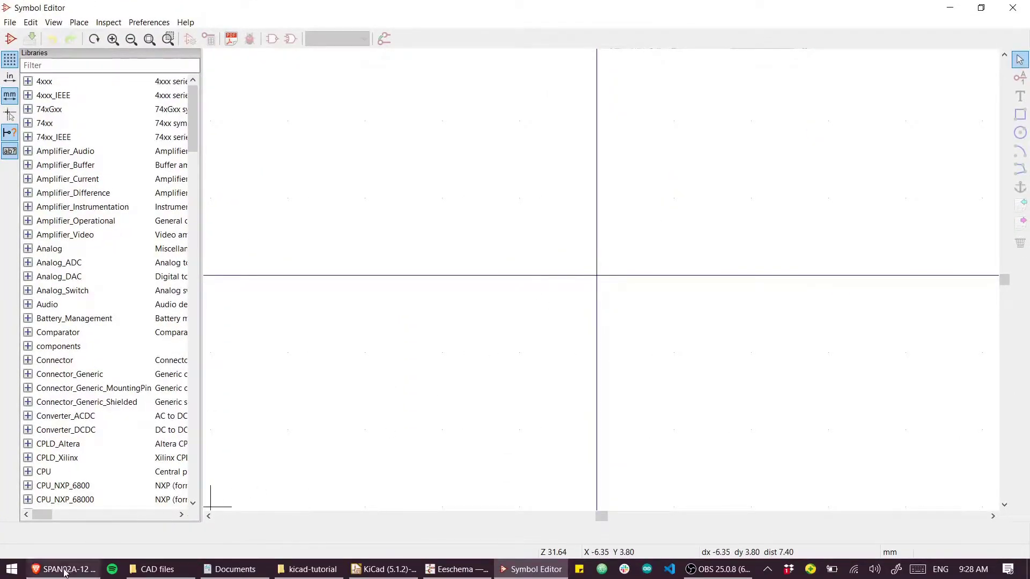
Switch to the browser, open the SPAN02, DPAN02 Series Datasheet and examine its pin layout drawing and the SPAN02 photo
{"action": "left_click", "coordinate": [65, 569]}
{"action": "scroll", "coordinate": [333, 315], "scroll_direction": "down", "scroll_amount": 2}
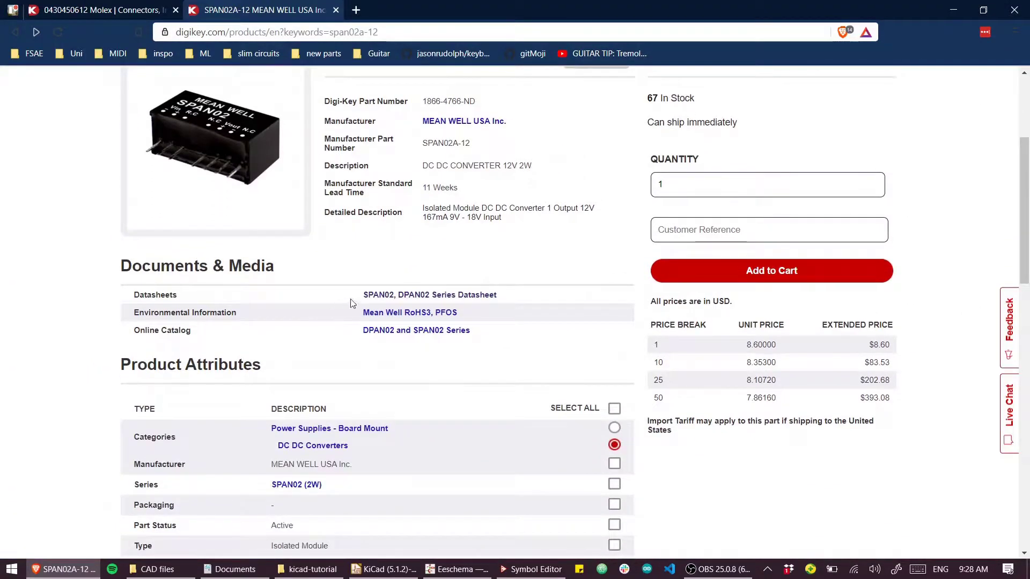
{"action": "left_click", "coordinate": [391, 294]}
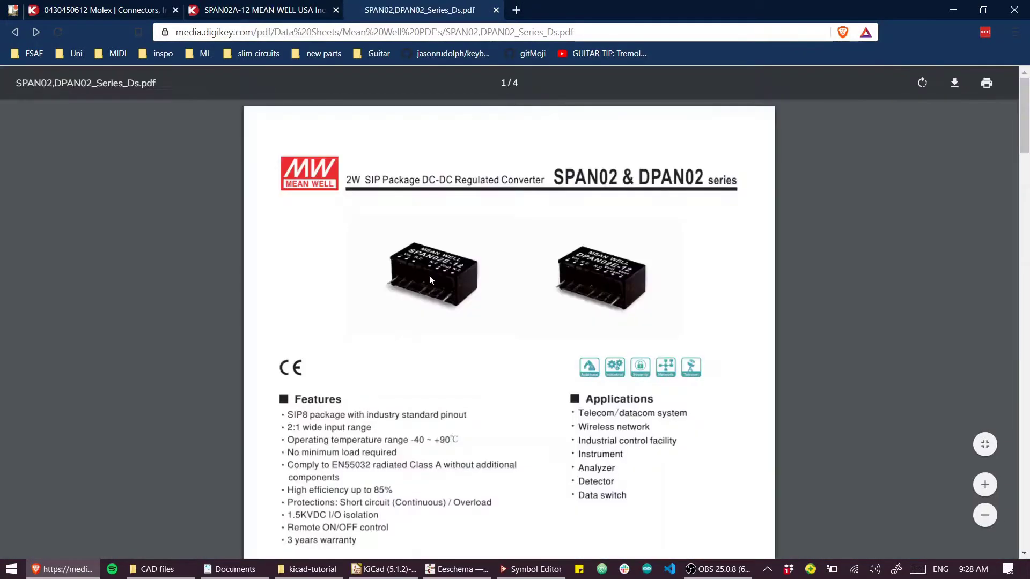
{"action": "scroll", "coordinate": [429, 276], "scroll_direction": "down", "scroll_amount": 8}
{"action": "scroll", "coordinate": [444, 284], "scroll_direction": "down", "scroll_amount": 20}
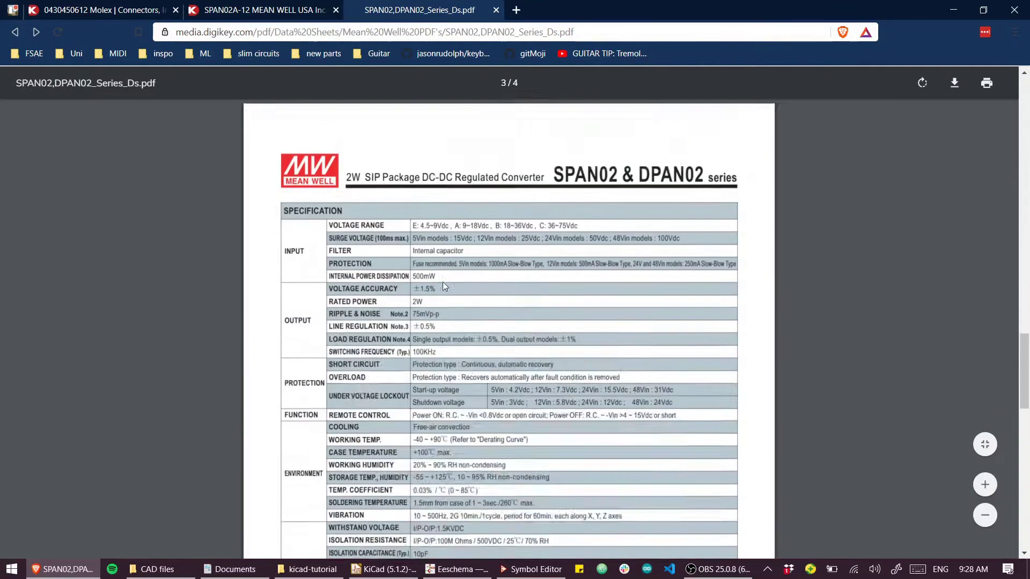
{"action": "scroll", "coordinate": [444, 285], "scroll_direction": "down", "scroll_amount": 4}
{"action": "scroll", "coordinate": [479, 369], "scroll_direction": "up", "scroll_amount": 5, "text": "ctrl"}
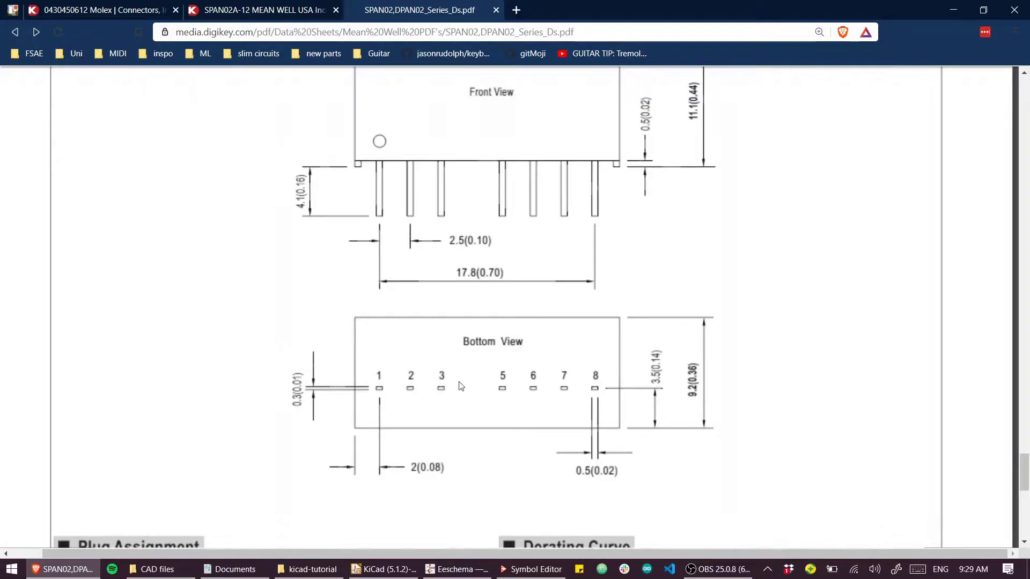
{"action": "mouse_move", "coordinate": [1023, 472]}
{"action": "left_mouse_down"}
{"action": "mouse_move", "coordinate": [1021, 145]}
{"action": "mouse_move", "coordinate": [992, 111]}
{"action": "left_mouse_up"}
{"action": "scroll", "coordinate": [912, 150], "scroll_direction": "up", "scroll_amount": 2}
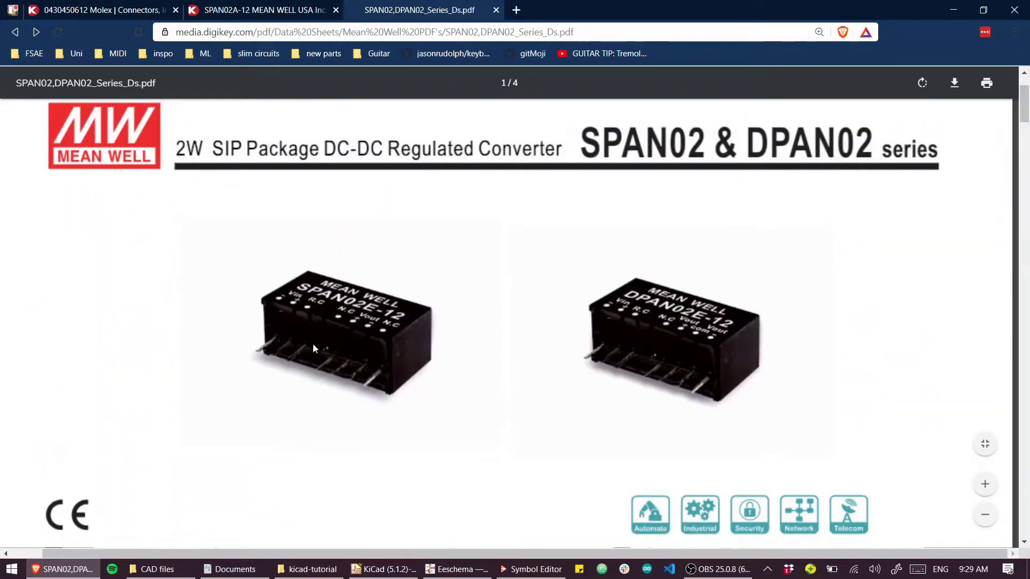
Return to the Symbol Editor and create a symbol named SPAN02A with reference designator U in the components library
{"action": "left_click", "coordinate": [516, 569]}
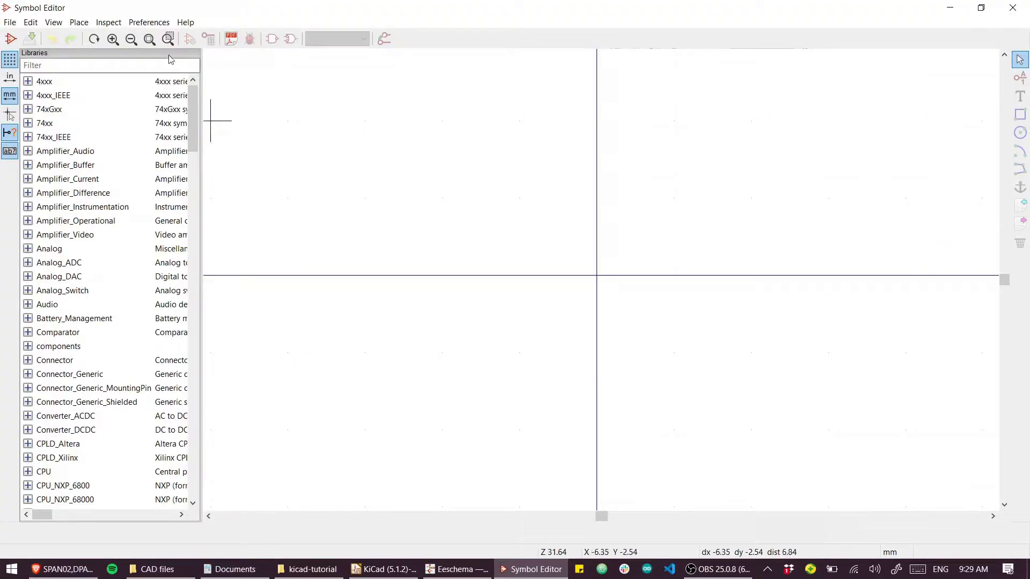
{"action": "left_click", "coordinate": [10, 38]}
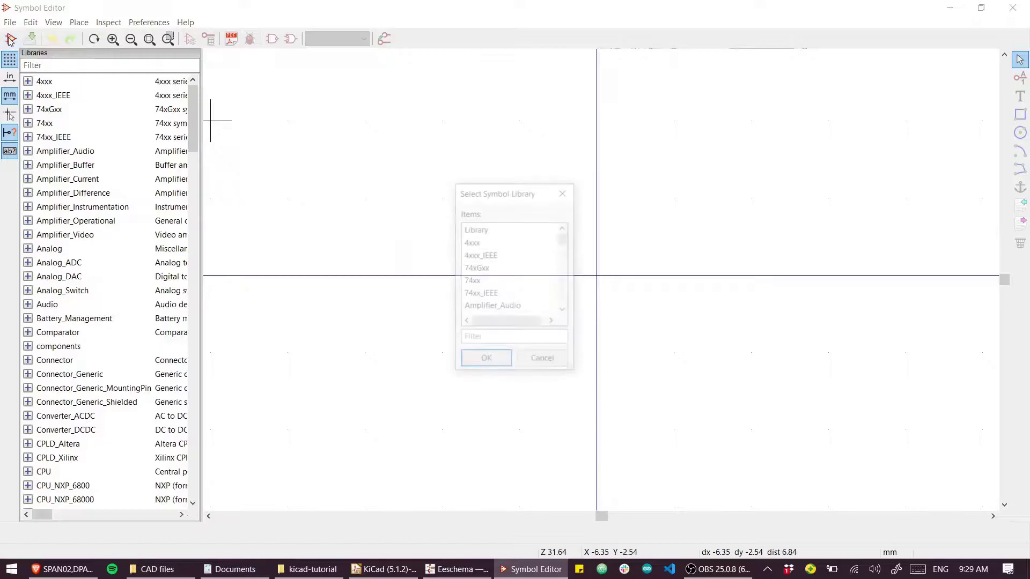
{"action": "left_click", "coordinate": [512, 272]}
{"action": "key", "text": "c"}
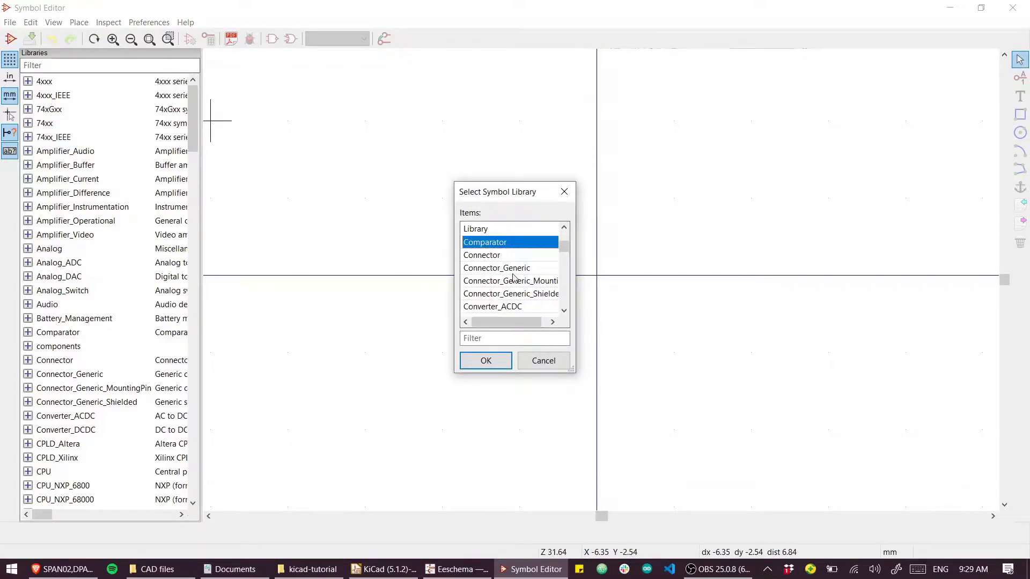
{"action": "key", "text": "Down"}
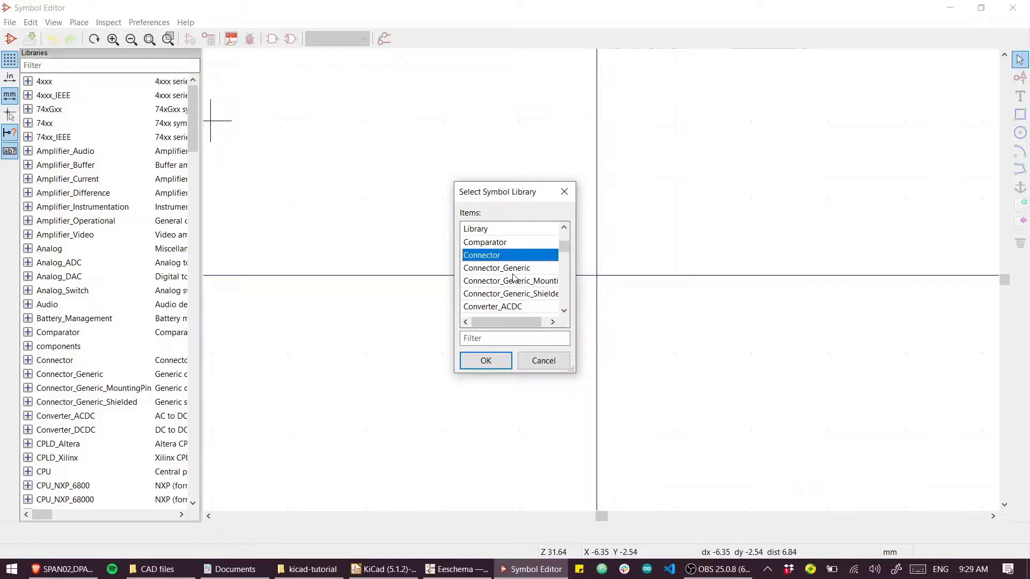
{"action": "scroll", "coordinate": [513, 277], "scroll_direction": "down", "scroll_amount": 5}
{"action": "left_click", "coordinate": [507, 296]}
{"action": "key", "text": "c"}
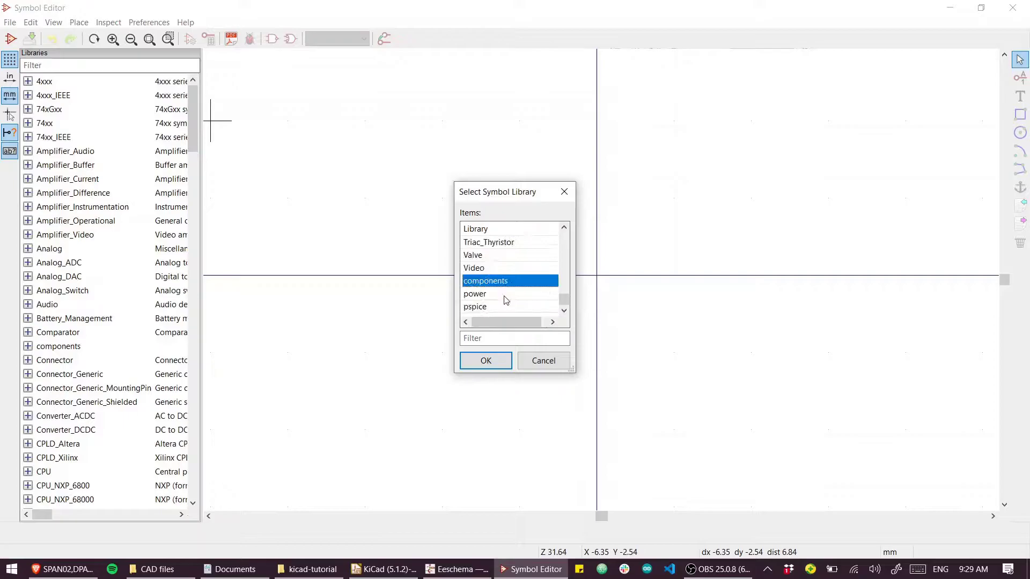
{"action": "left_click", "coordinate": [486, 361]}
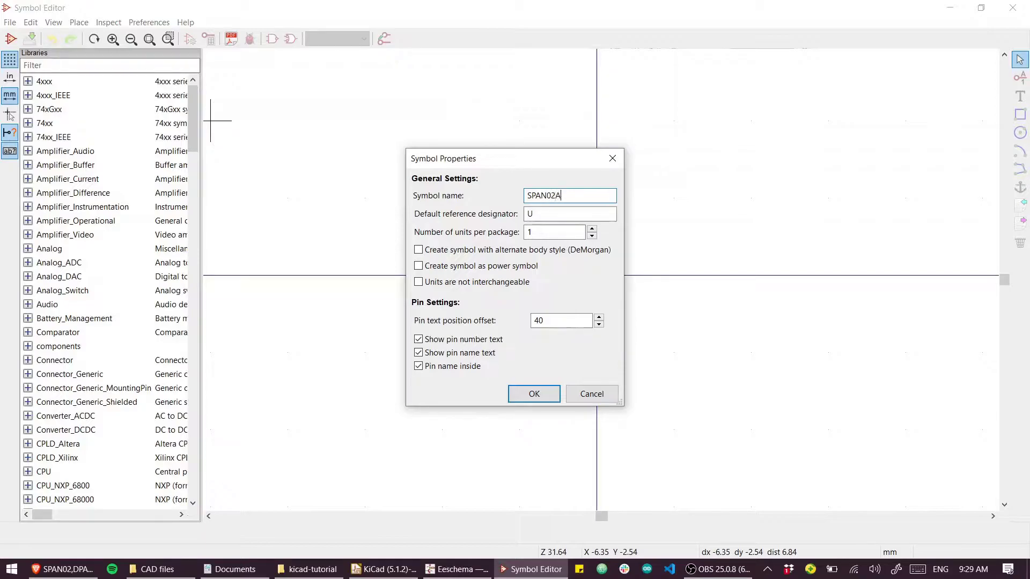
{"action": "left_click", "coordinate": [531, 395]}
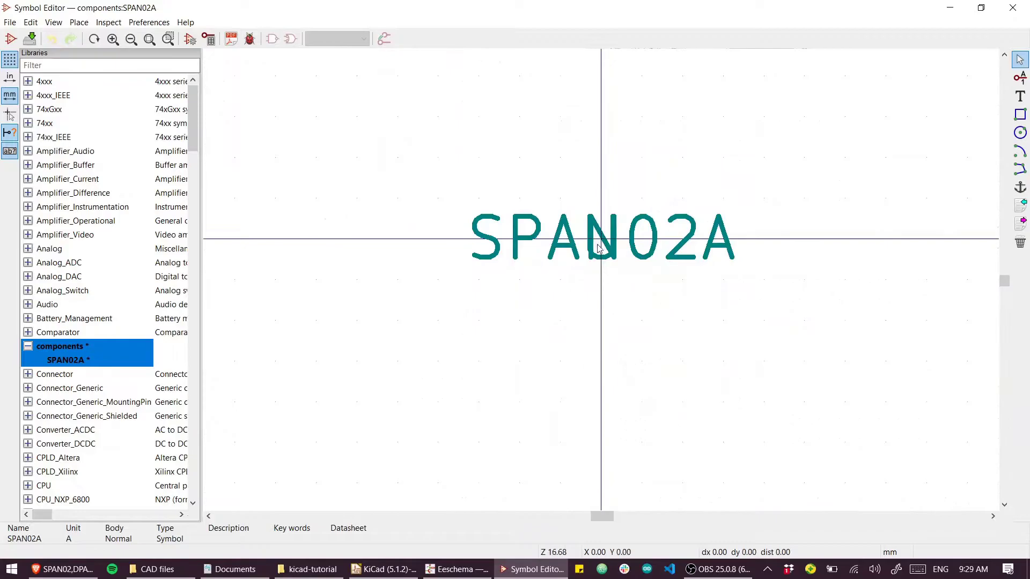
Separate the overlapping SPAN02A value and U reference fields, placing them on either side of the vertical axis above the origin
{"action": "left_click", "coordinate": [597, 234]}
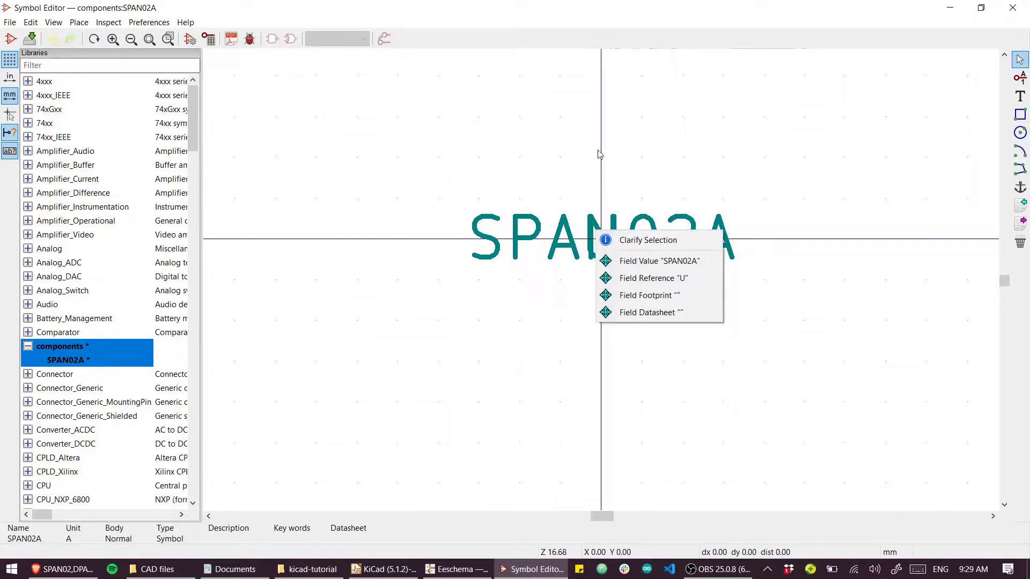
{"action": "left_click", "coordinate": [622, 263]}
{"action": "left_click", "coordinate": [601, 240]}
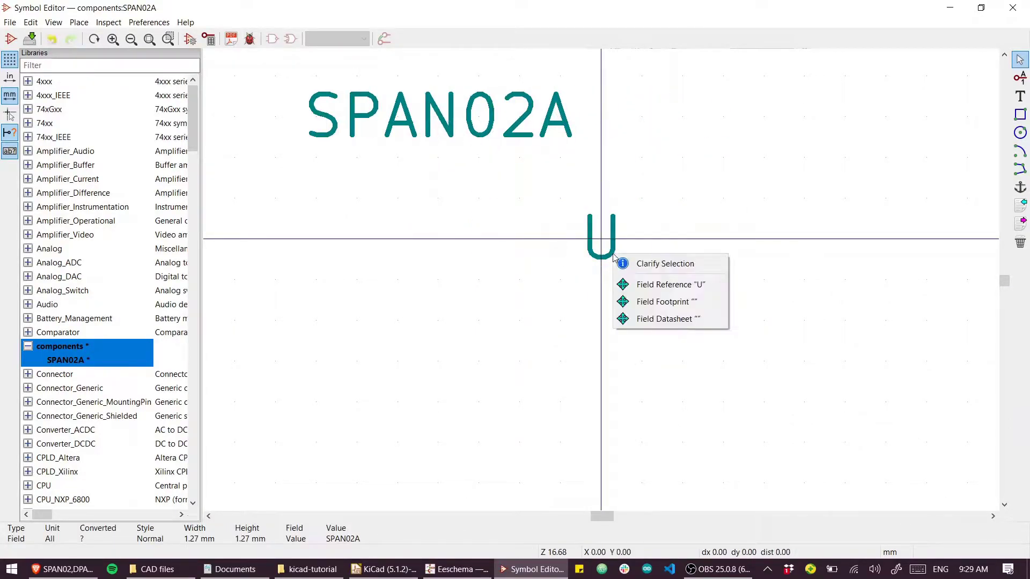
{"action": "left_click", "coordinate": [640, 283]}
{"action": "left_click", "coordinate": [722, 110]}
Create a pin named Vin- with number 1 and electrical type Power input, checking the datasheet photo for its name
{"action": "scroll", "coordinate": [966, 110], "scroll_direction": "down", "scroll_amount": 3}
{"action": "left_click", "coordinate": [1020, 78]}
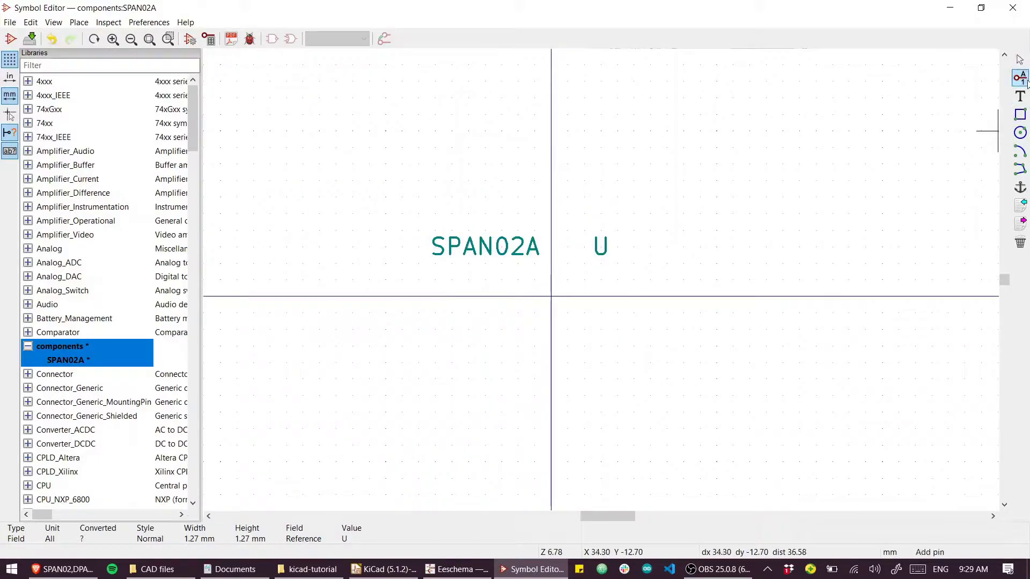
{"action": "left_click", "coordinate": [509, 295]}
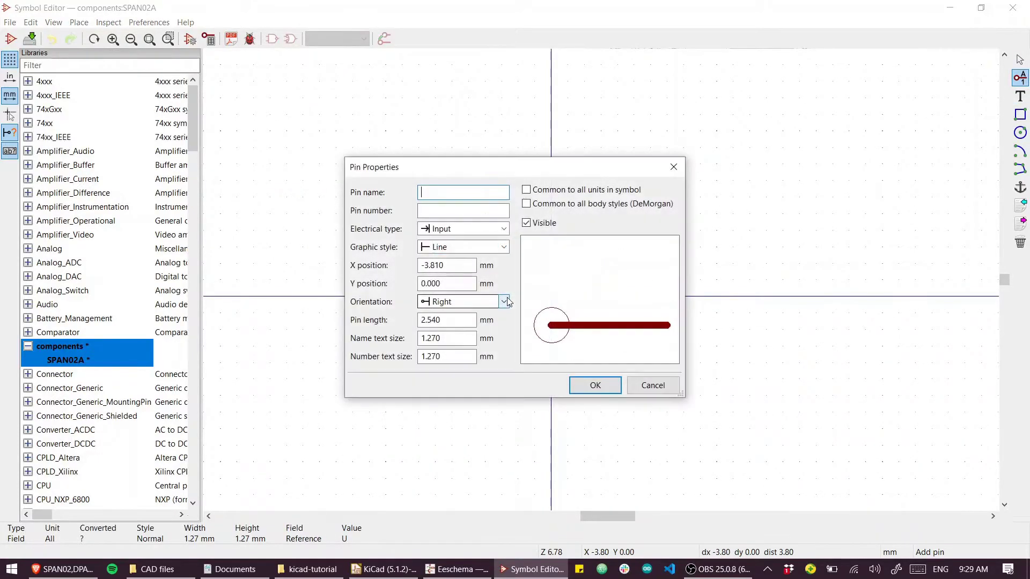
{"action": "type", "text": "1"}
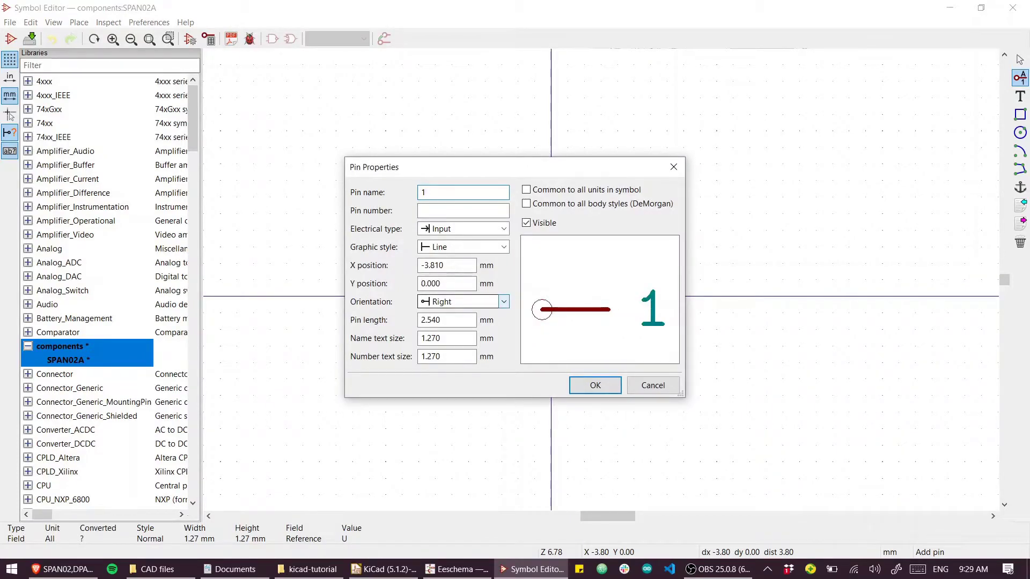
{"action": "key", "text": "alt+Tab"}
{"action": "key", "text": "alt+Tab"}
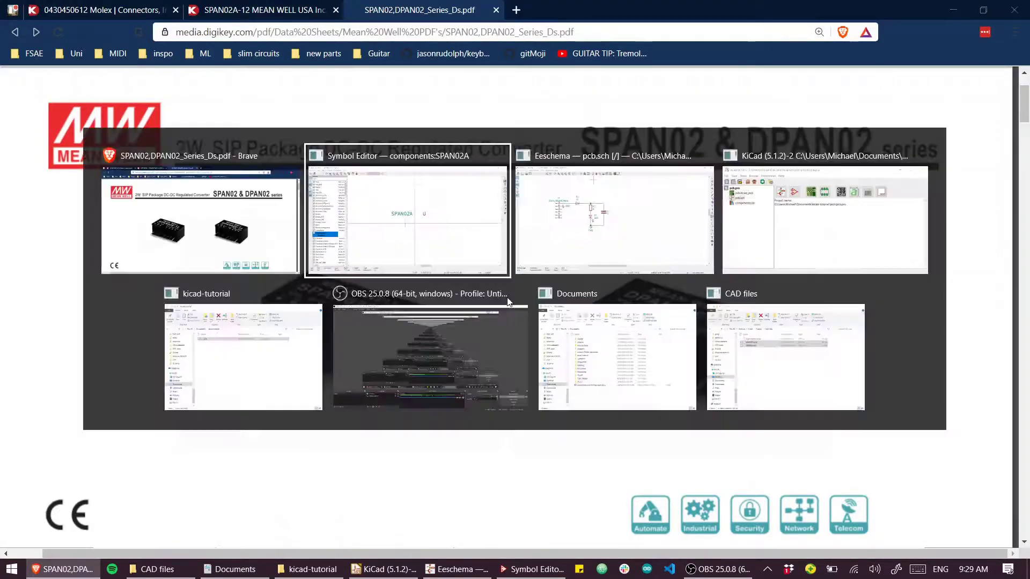
{"action": "type", "text": "Vin"}
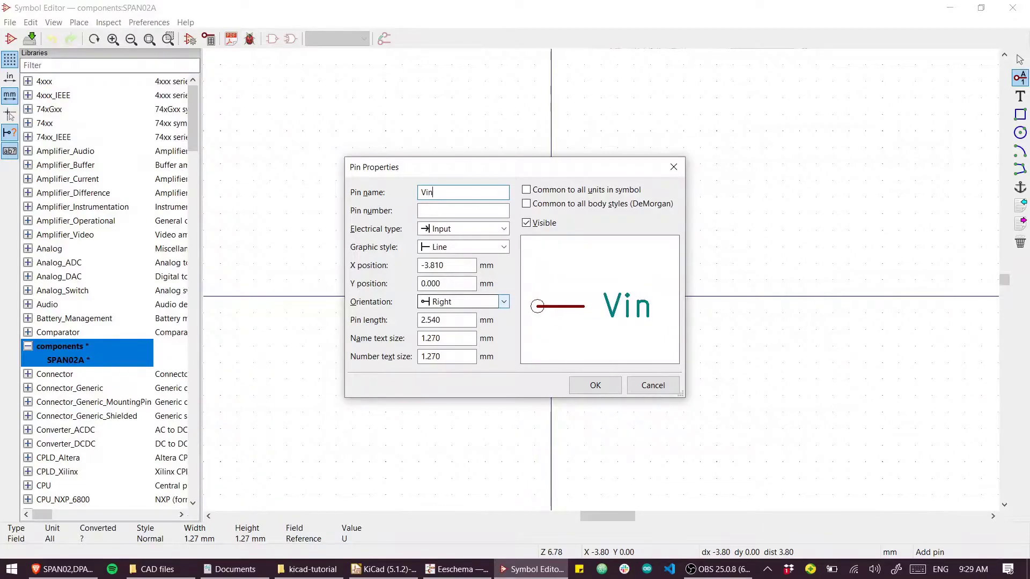
{"action": "type", "text": "-"}
{"action": "key", "text": "Tab"}
{"action": "type", "text": "1"}
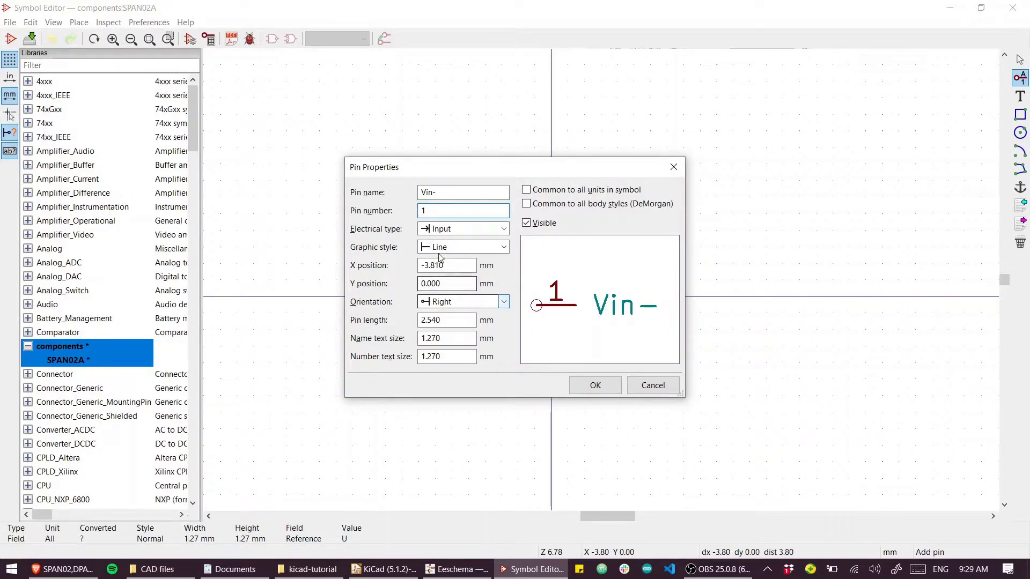
{"action": "left_click", "coordinate": [445, 229]}
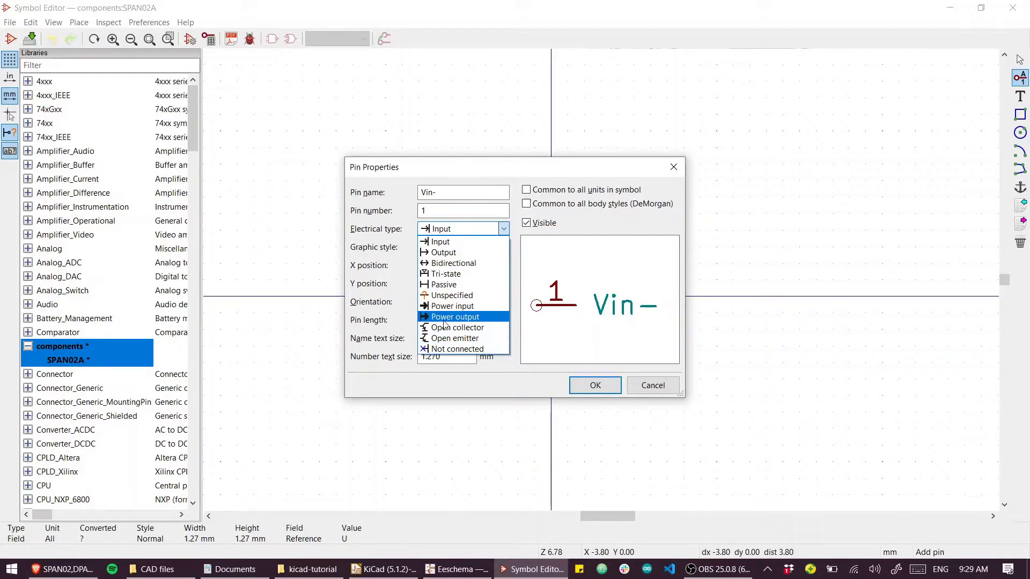
{"action": "left_click", "coordinate": [448, 306]}
{"action": "left_click", "coordinate": [595, 385]}
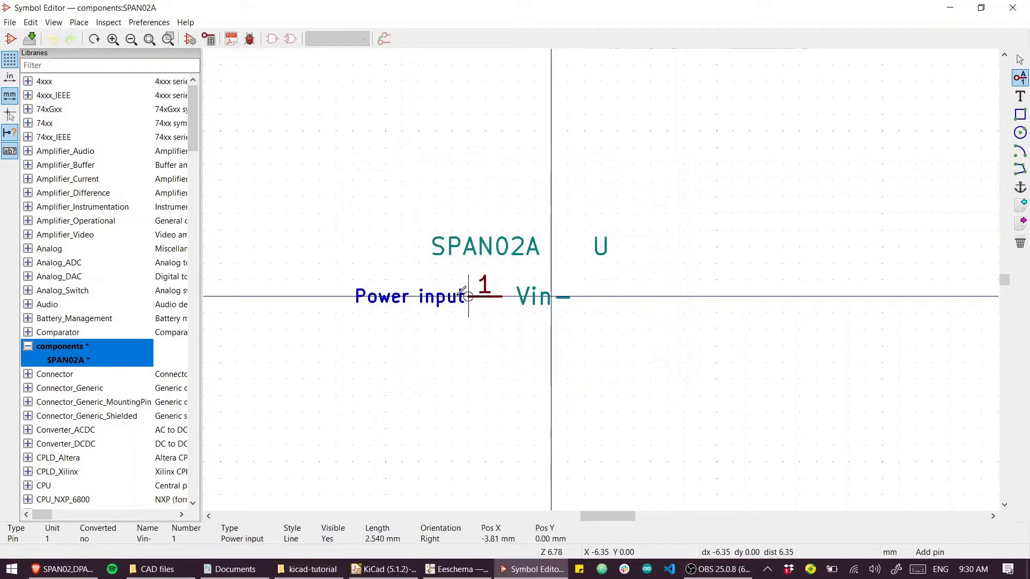
Recheck the datasheet photo and place pin 1 on the horizontal axis, below and slightly outside the SPAN02A label
{"action": "key", "text": "alt+Tab"}
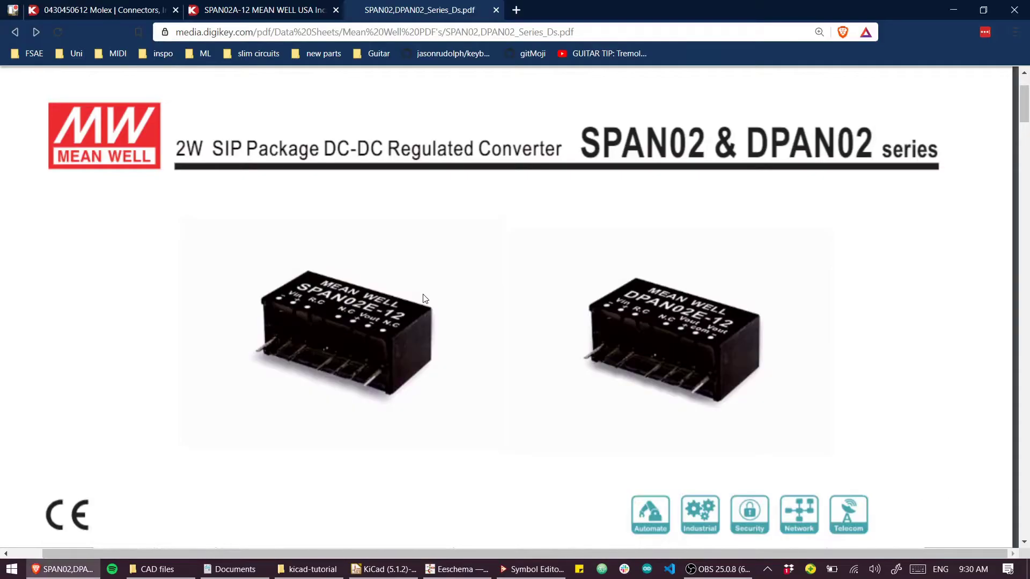
{"action": "key", "text": "alt+Tab"}
{"action": "left_click", "coordinate": [419, 296]}
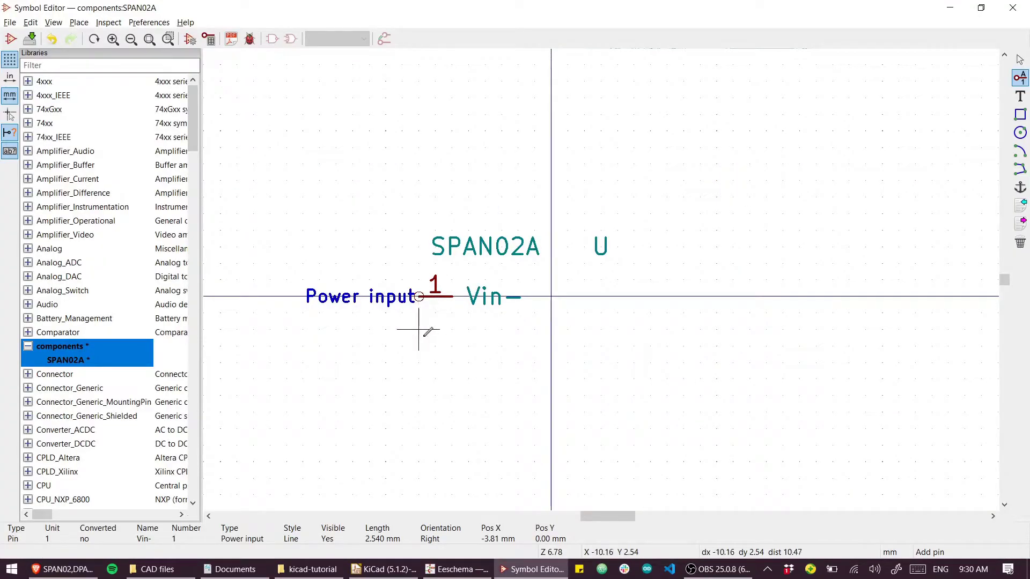
Add the remaining pins: Vin- 2 as Power input, RC 3 as Passive, Vout+ 6 and Vout- 7 as Power output, NC 5 and 8 as Not connected
{"action": "left_click", "coordinate": [419, 329]}
{"action": "type", "text": "NC"}
{"action": "key", "text": "Tab"}
{"action": "key", "text": "BackSpace"}
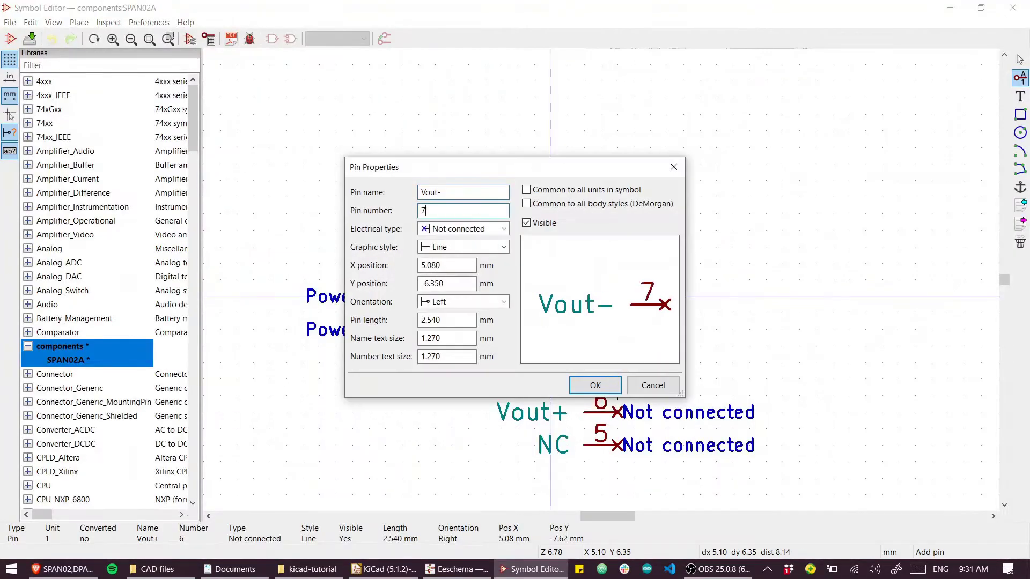
{"action": "key", "text": "Return"}
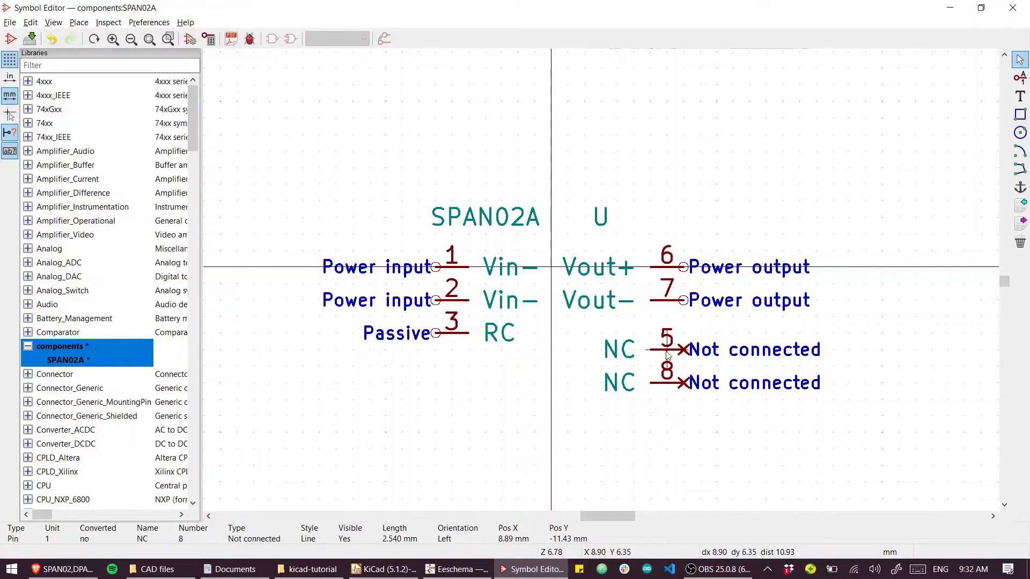
Draw a rectangular body enclosing the pin names between the two pin columns, and fill it with the body background color
{"action": "left_click", "coordinate": [1021, 121]}
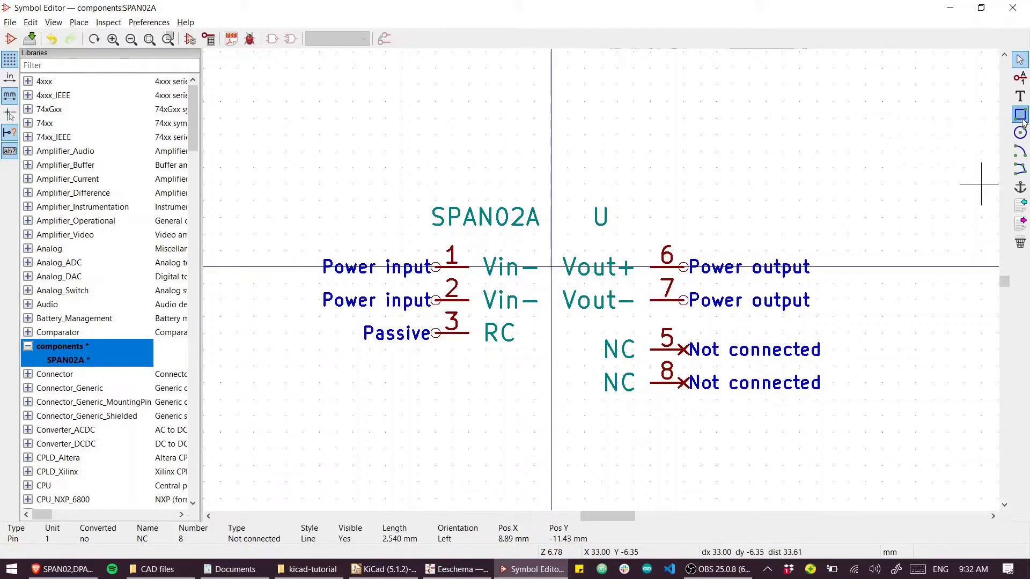
{"action": "left_click", "coordinate": [469, 250]}
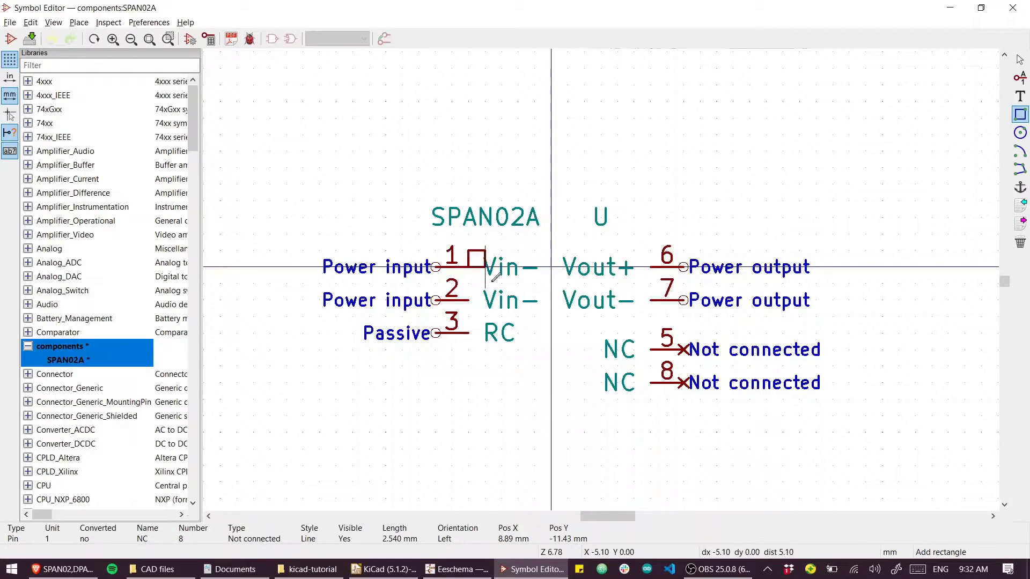
{"action": "left_click", "coordinate": [650, 400]}
{"action": "right_click", "coordinate": [568, 400]}
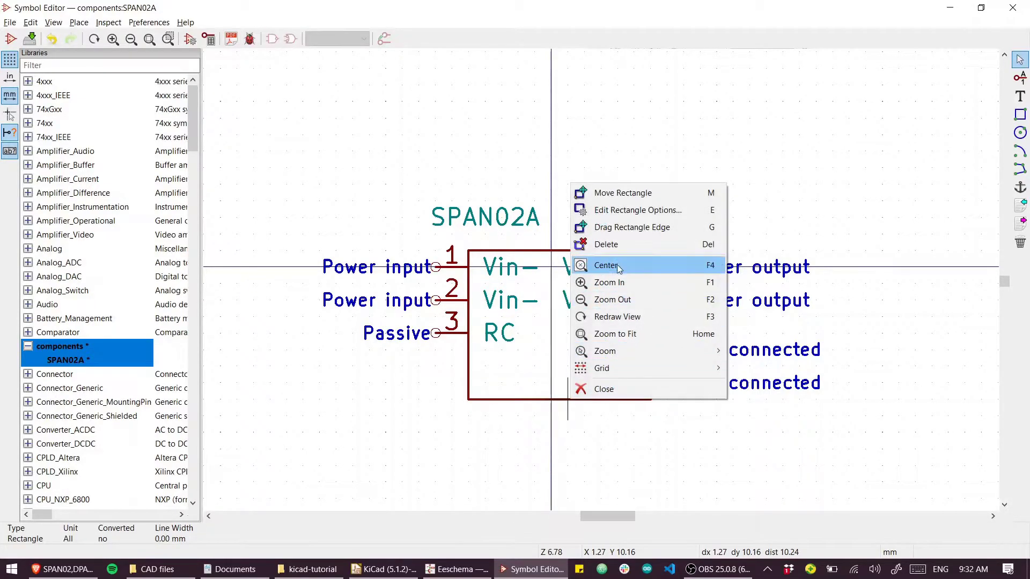
{"action": "left_click", "coordinate": [620, 217]}
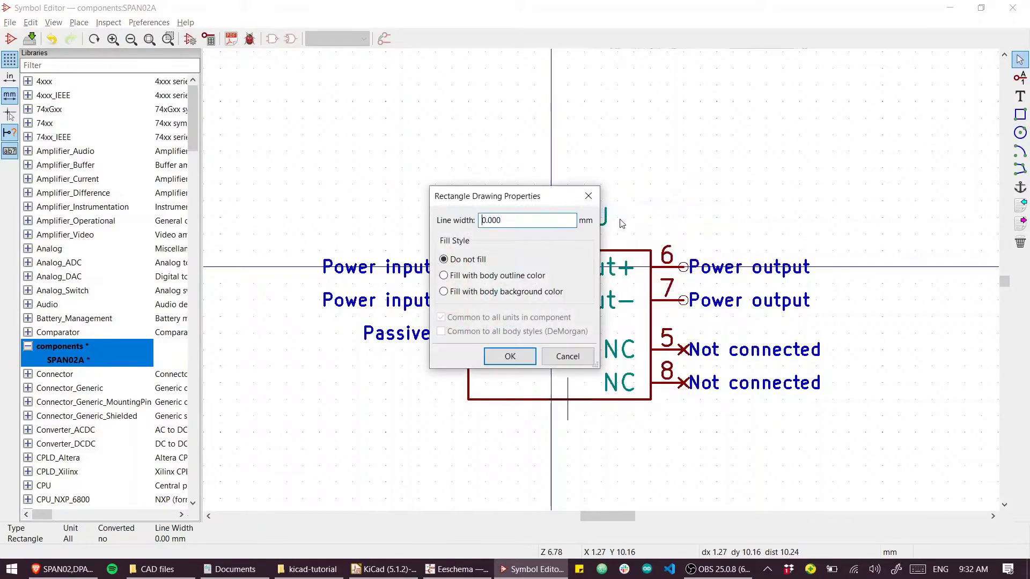
{"action": "left_click", "coordinate": [473, 293]}
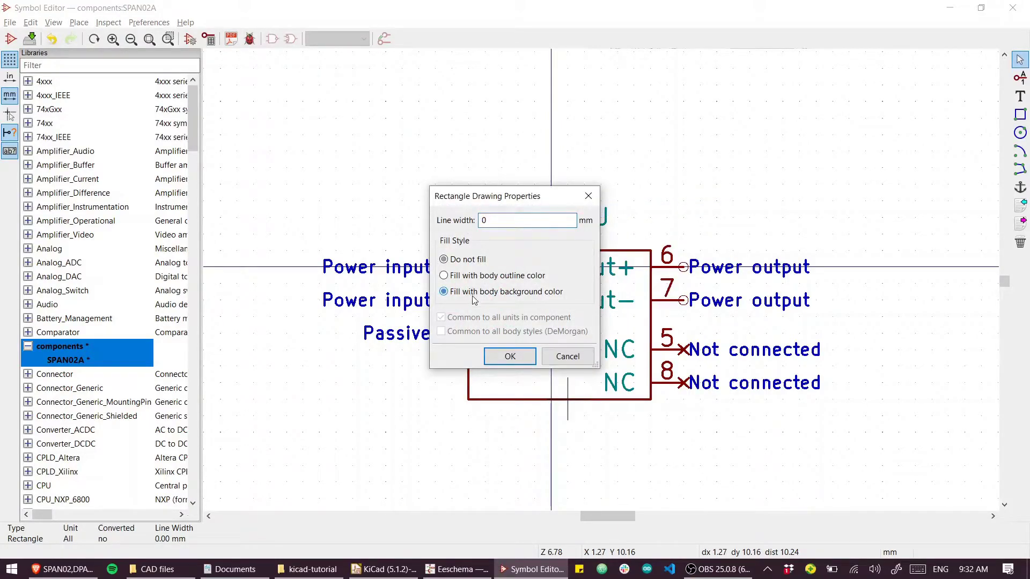
{"action": "left_click", "coordinate": [504, 357]}
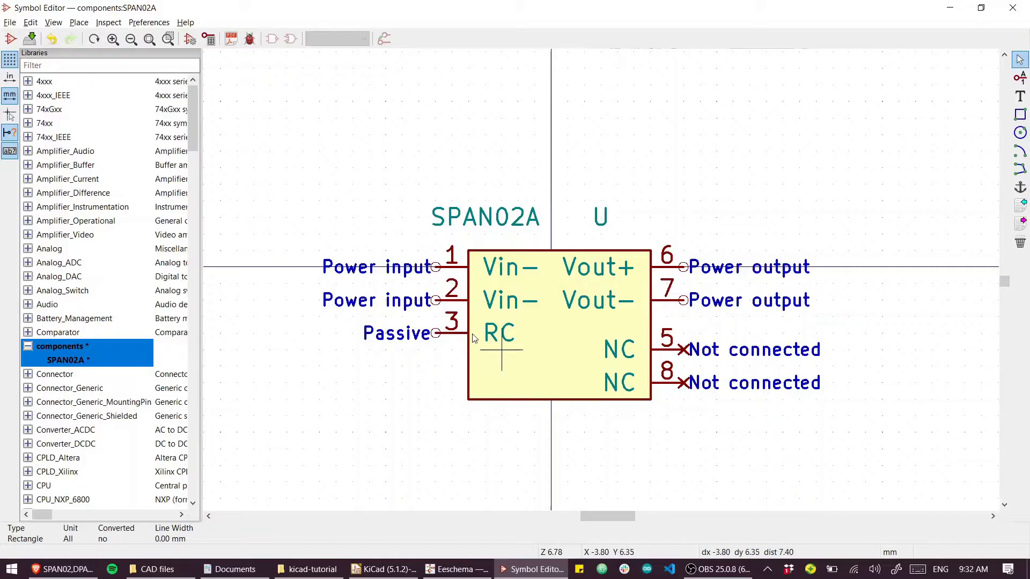
Shift the body rectangle and all pins one grid step left about the vertical axis, and save the symbol library
{"action": "left_click_drag", "start_coordinate": [324, 247], "coordinate": [726, 437]}
{"action": "key", "text": "m"}
{"action": "left_click", "coordinate": [722, 437]}
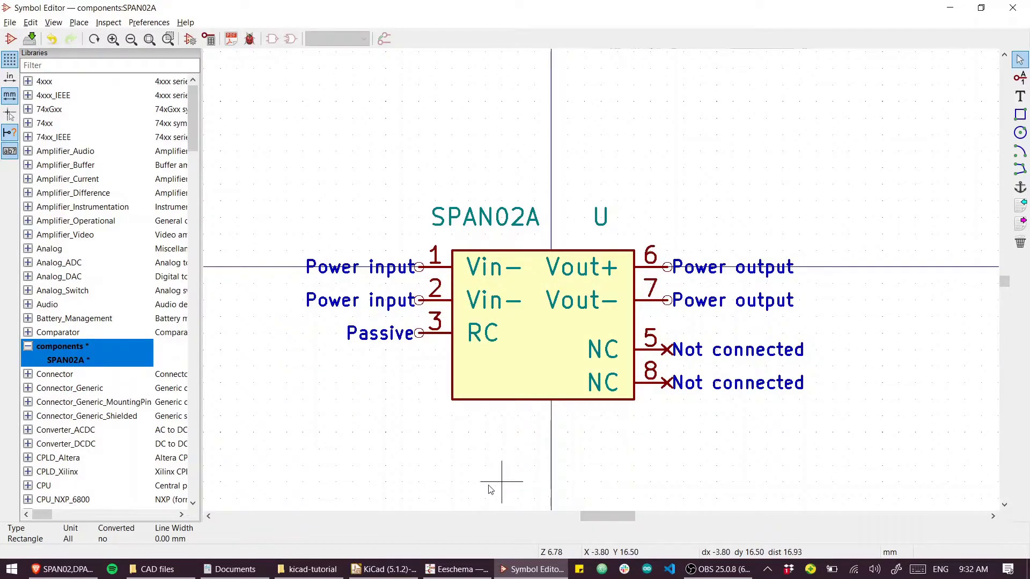
{"action": "key", "text": "ctrl+s"}
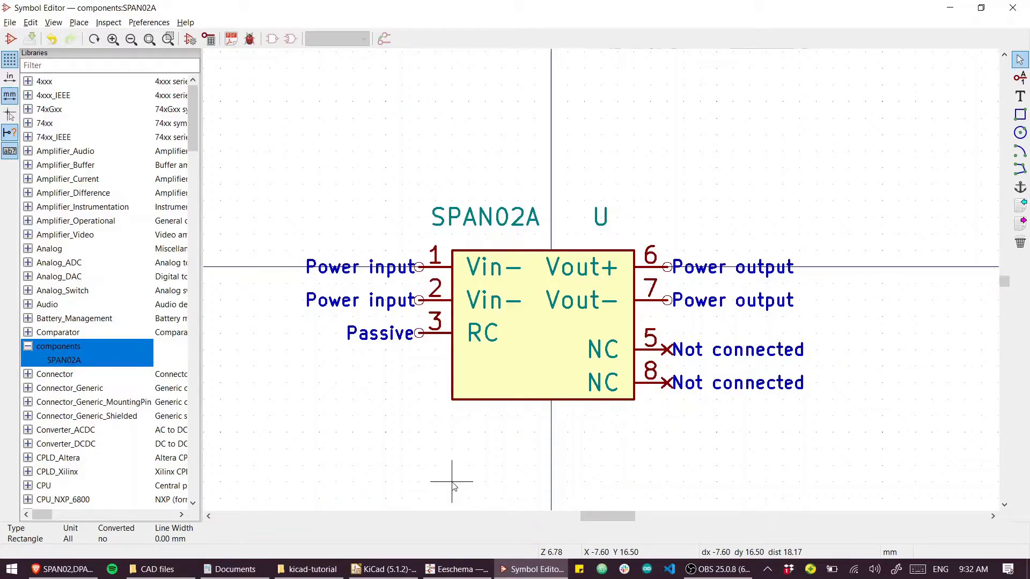
Move the SPAN02A value label to just below the lower edge of the symbol body
{"action": "left_click_drag", "start_coordinate": [508, 223], "coordinate": [583, 424]}
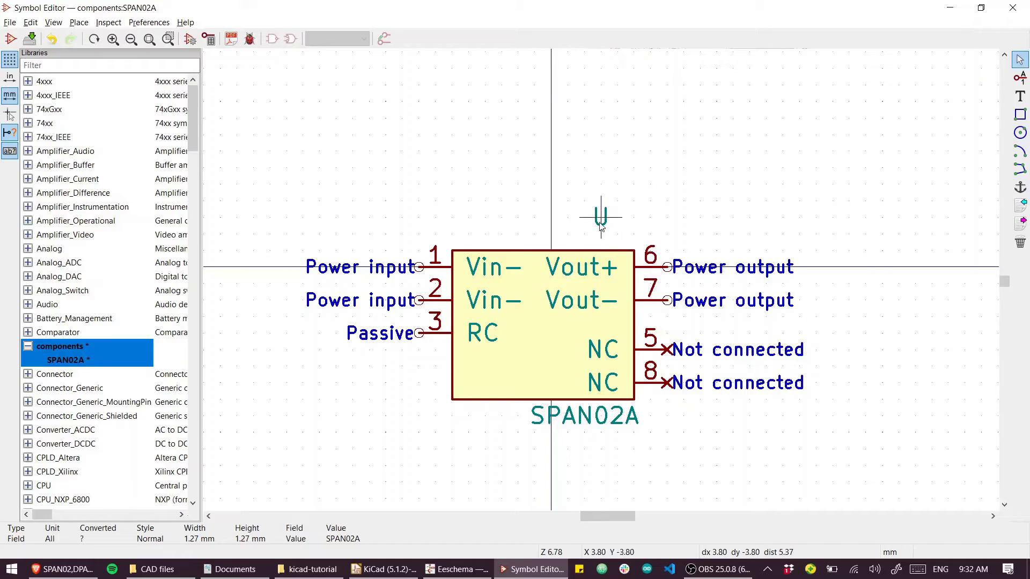
Move the U reference label to just above the upper-left corner of the symbol body, and save the symbol library
{"action": "left_click_drag", "start_coordinate": [600, 218], "coordinate": [470, 230]}
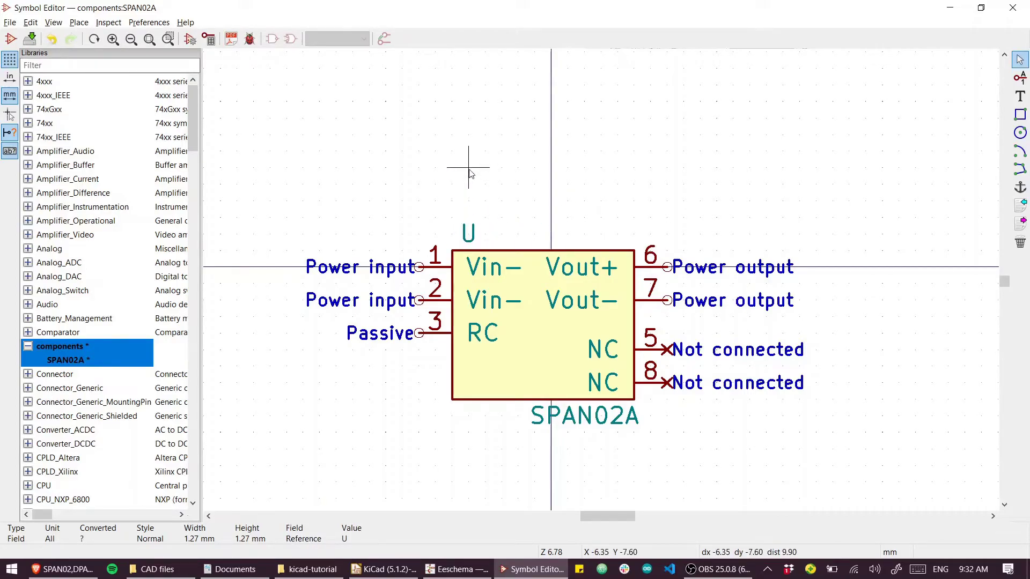
{"action": "key", "text": "ctrl+s"}
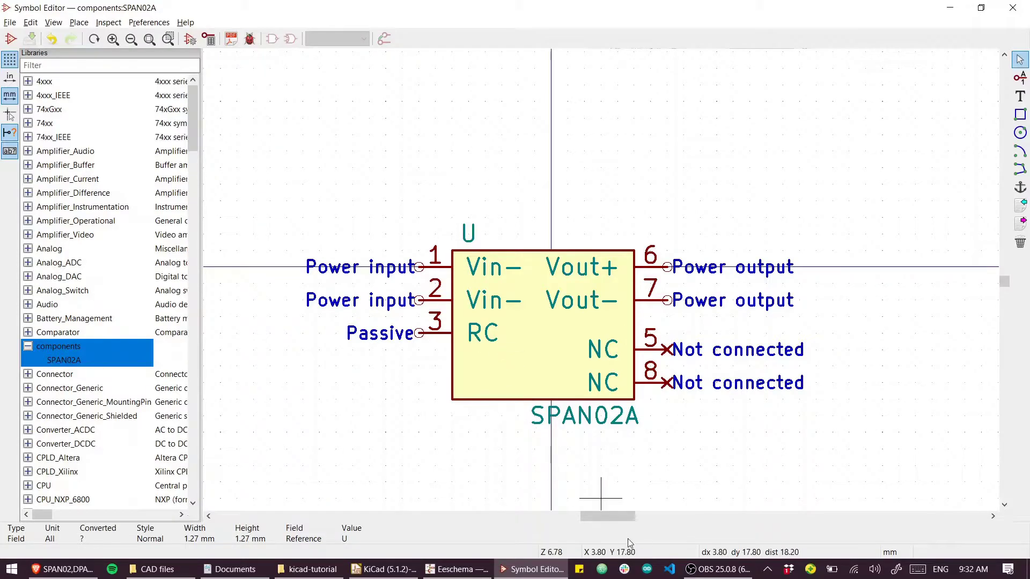
Switch to the schematic editor and place the SPAN02A symbol from the components library to the right of the capacitor
{"action": "left_click", "coordinate": [456, 569]}
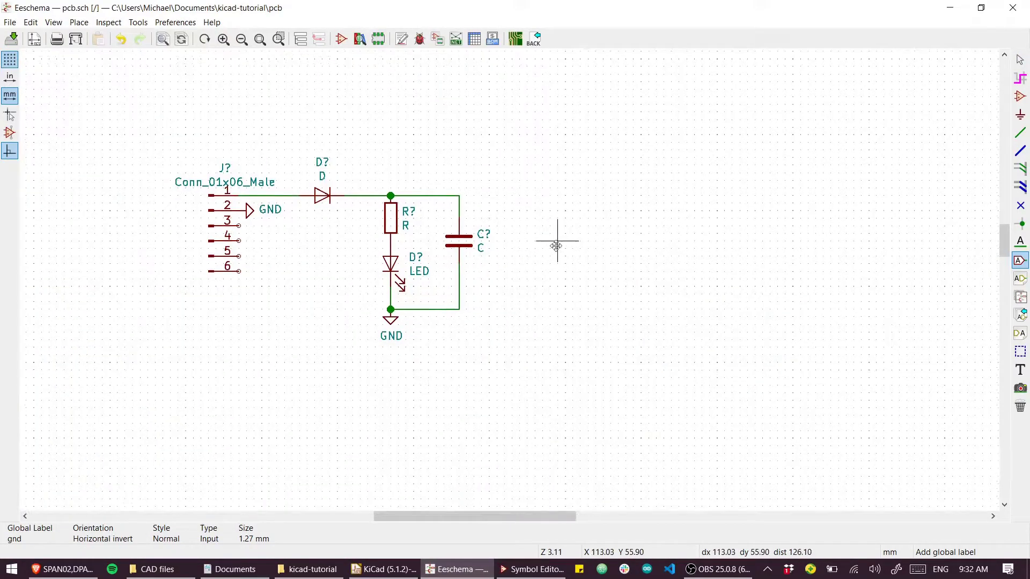
{"action": "left_click", "coordinate": [1021, 96]}
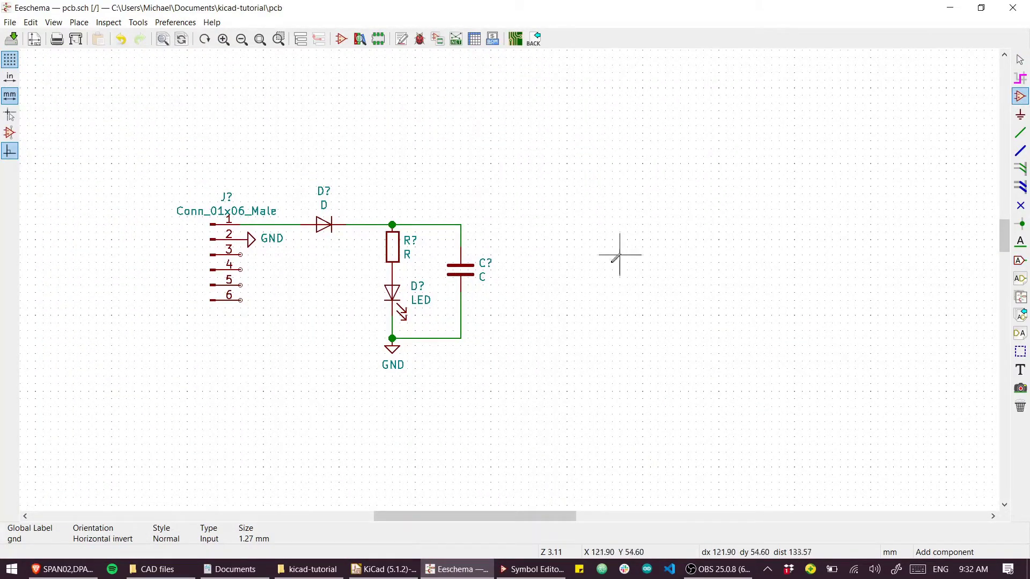
{"action": "left_click", "coordinate": [567, 278]}
{"action": "type", "text": "components"}
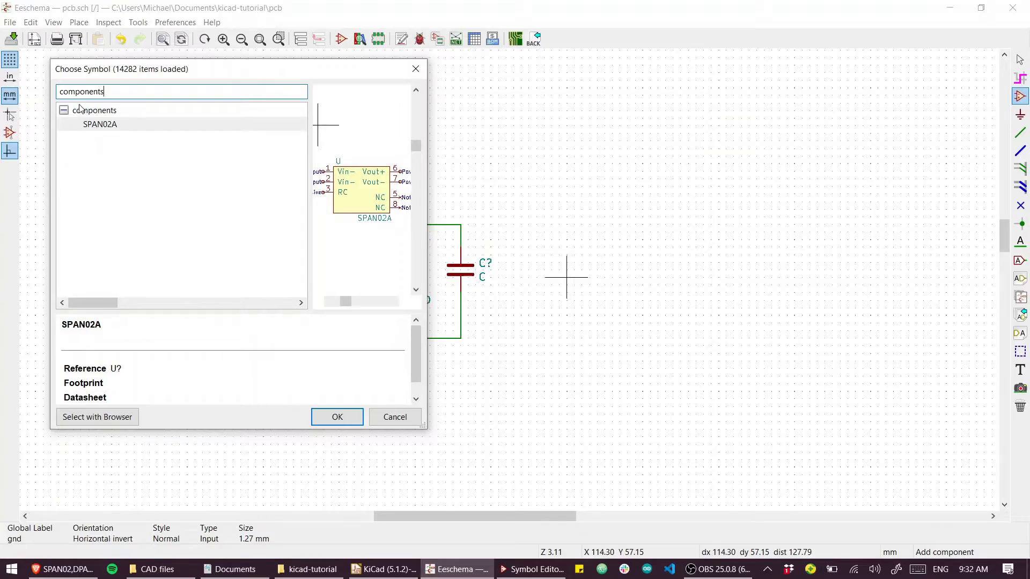
{"action": "left_click", "coordinate": [99, 128]}
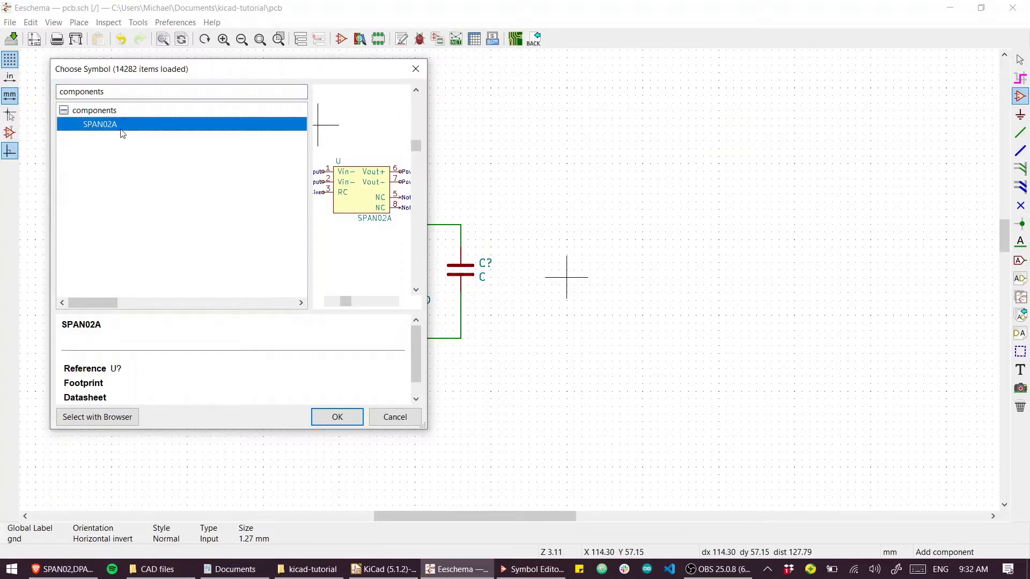
{"action": "double_click", "coordinate": [121, 128]}
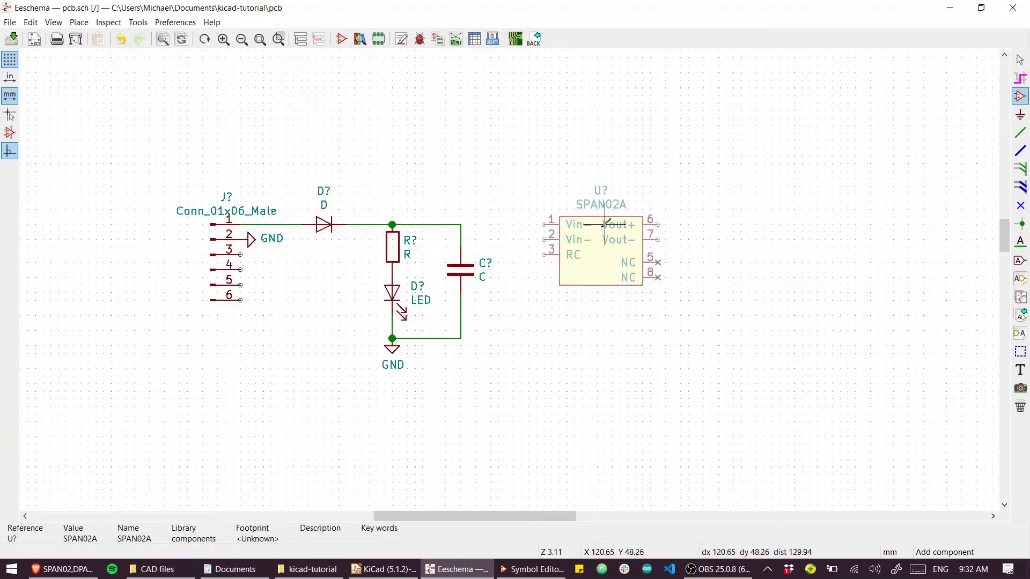
{"action": "left_click", "coordinate": [605, 223]}
Check the SPAN02A pin names in the Mean Well datasheet open in the browser
{"action": "key", "text": "w"}
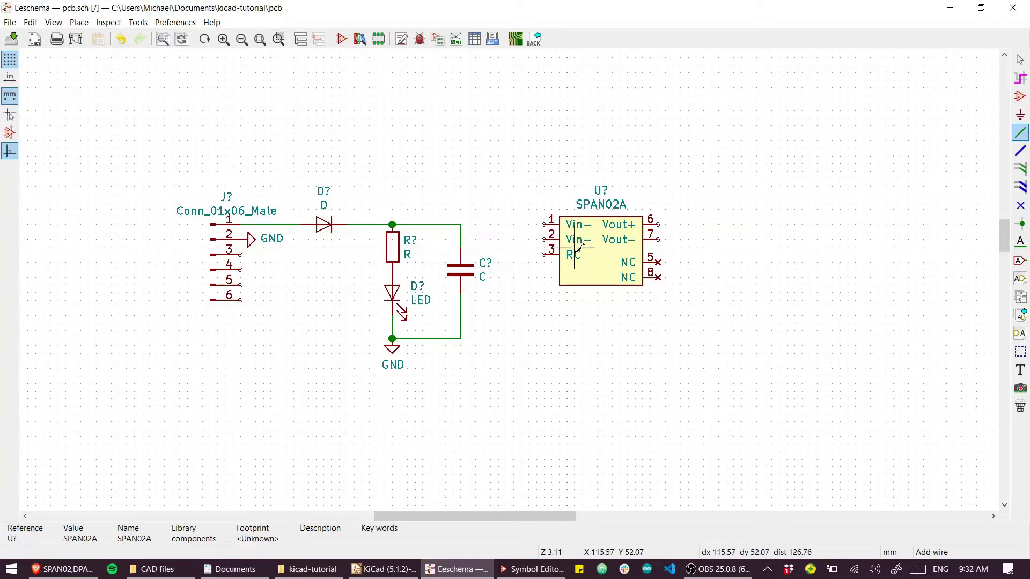
{"action": "scroll", "coordinate": [541, 223], "scroll_direction": "up", "scroll_amount": 6}
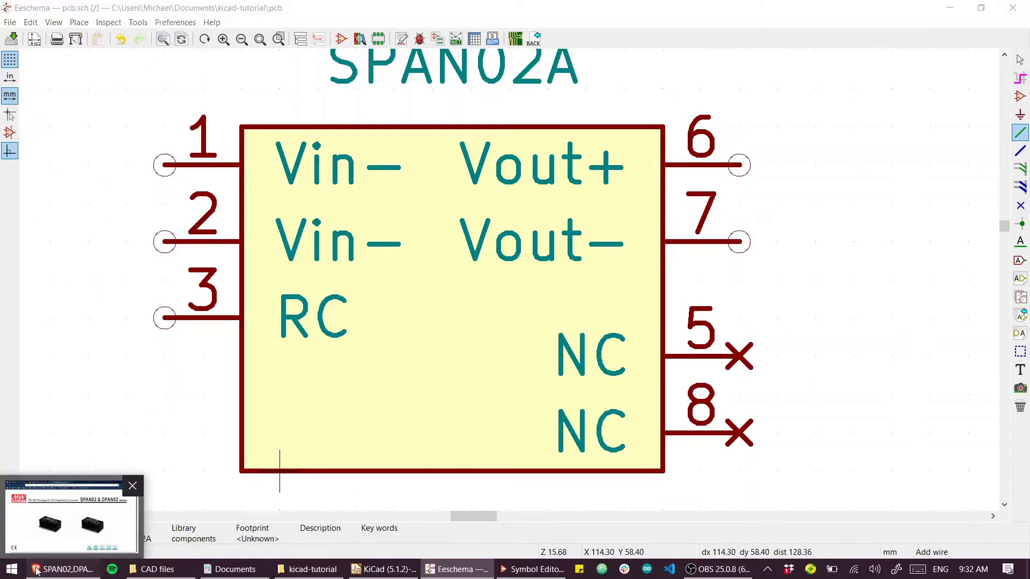
{"action": "key", "text": "alt+Tab"}
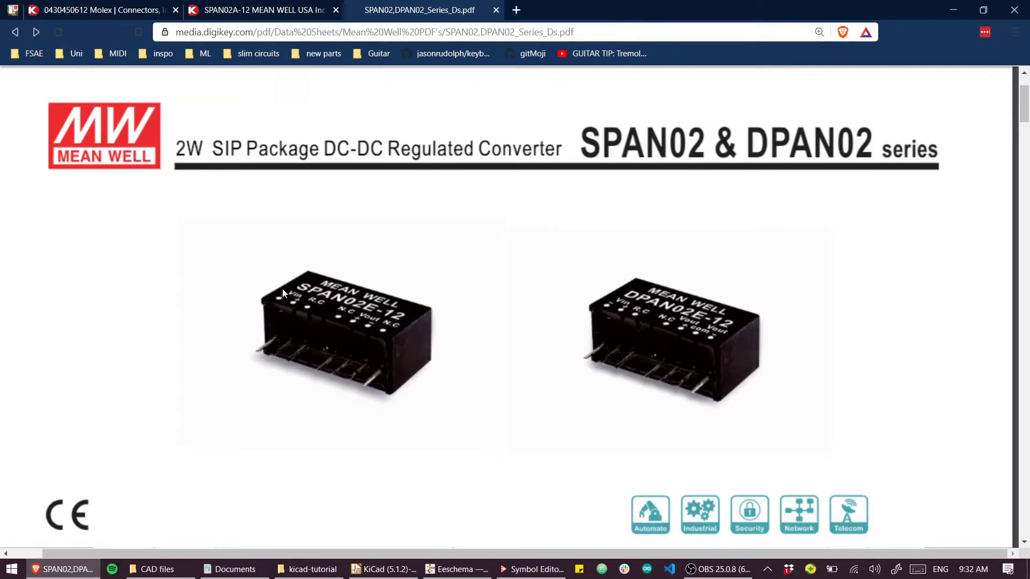
{"action": "key", "text": "alt+Tab"}
In the Symbol Editor, rename pin 2 of the SPAN02A symbol to Vin+
{"action": "left_click", "coordinate": [524, 571]}
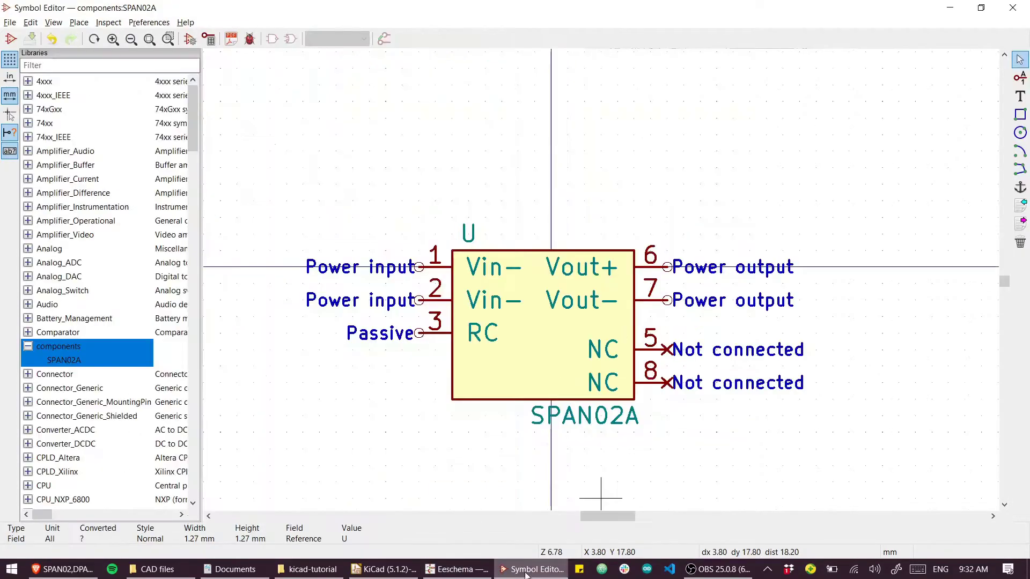
{"action": "double_click", "coordinate": [434, 300]}
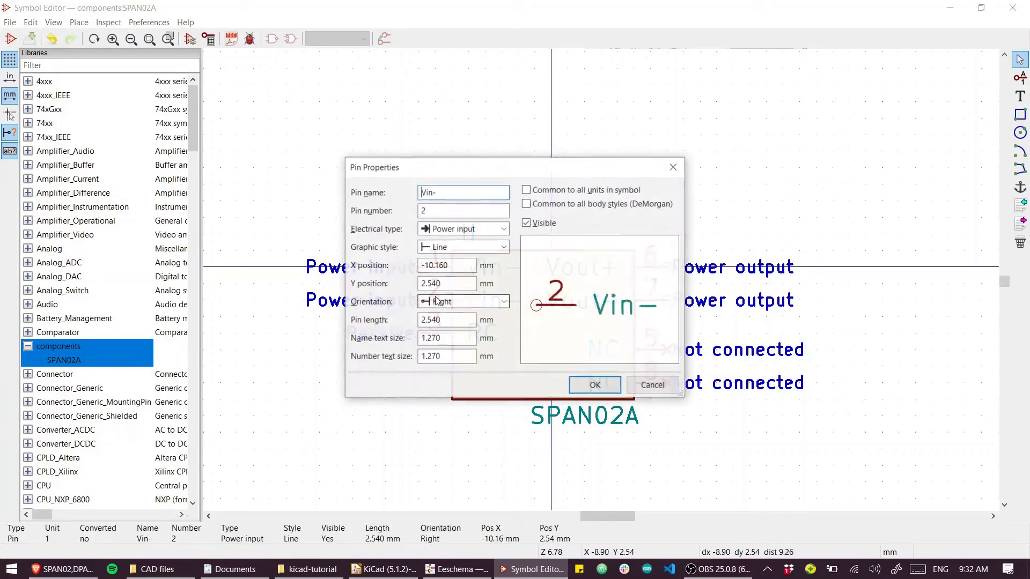
{"action": "left_click", "coordinate": [448, 195]}
{"action": "key", "text": "BackSpace"}
{"action": "type", "text": "+"}
{"action": "key", "text": "Return"}
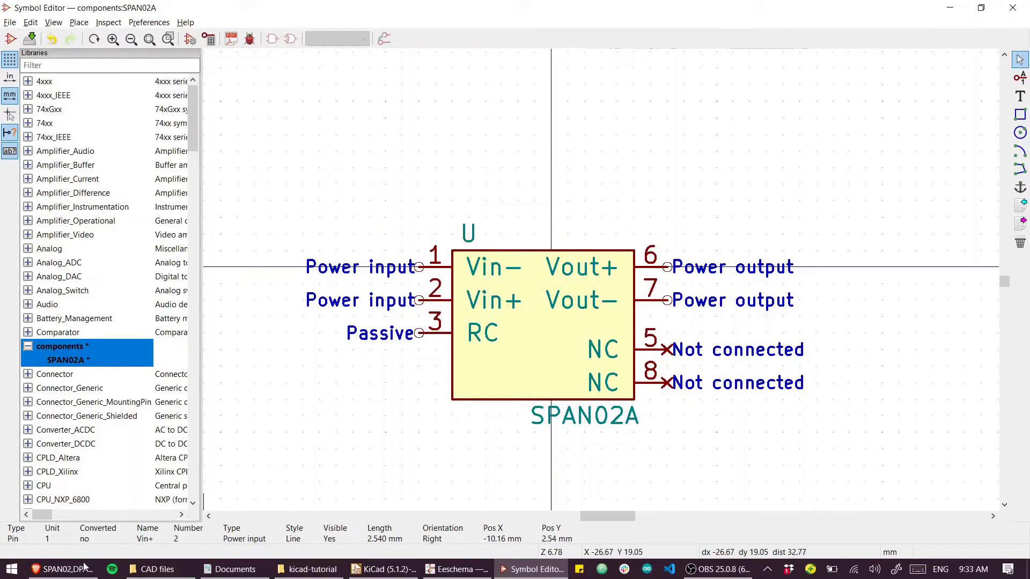
Save the schematic and the symbol library, and return to the schematic to update the placed SPAN02A
{"action": "left_click", "coordinate": [456, 569]}
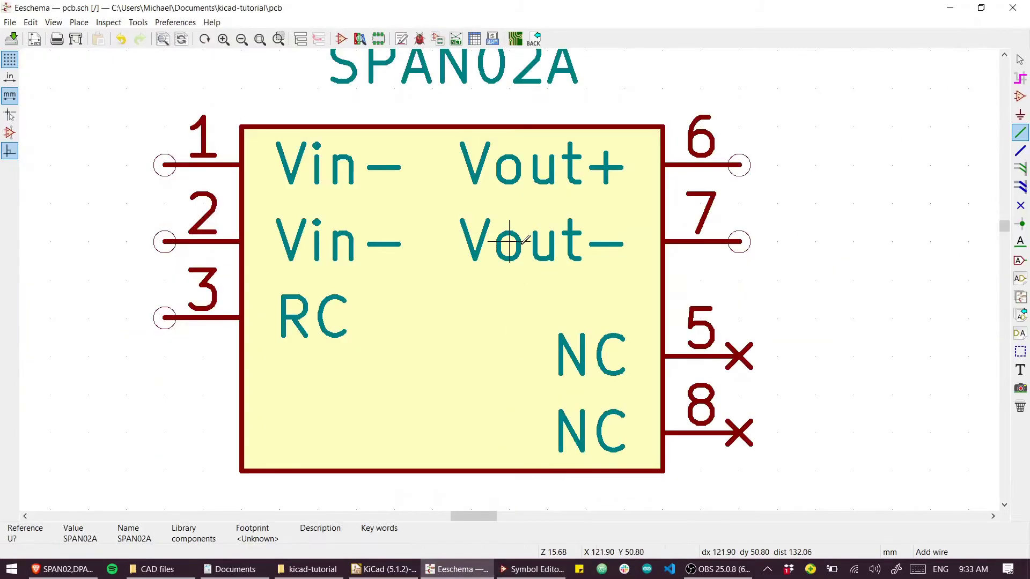
{"action": "scroll", "coordinate": [510, 242], "scroll_direction": "down", "scroll_amount": 3}
{"action": "key", "text": "ctrl+s"}
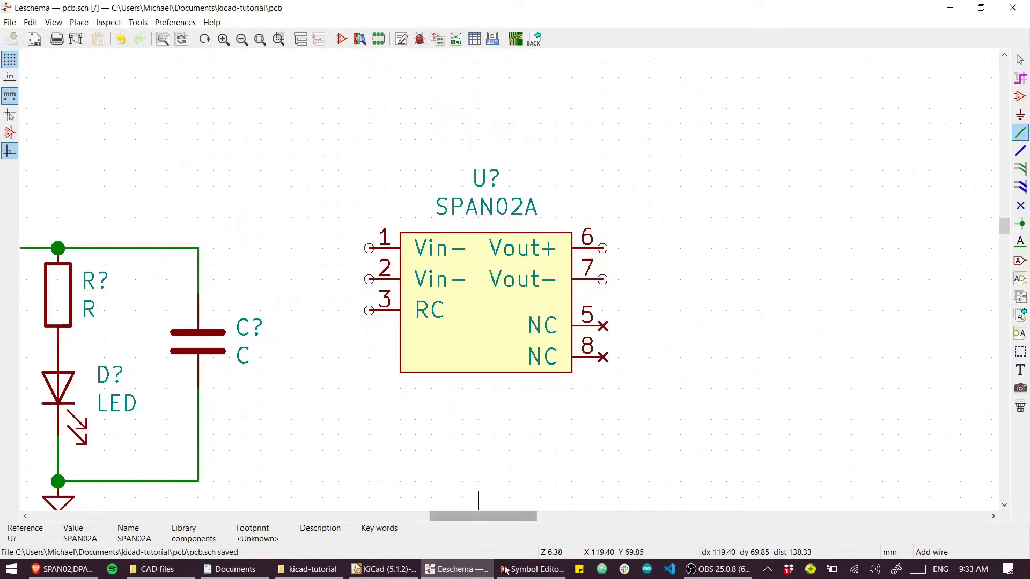
{"action": "left_click", "coordinate": [517, 574]}
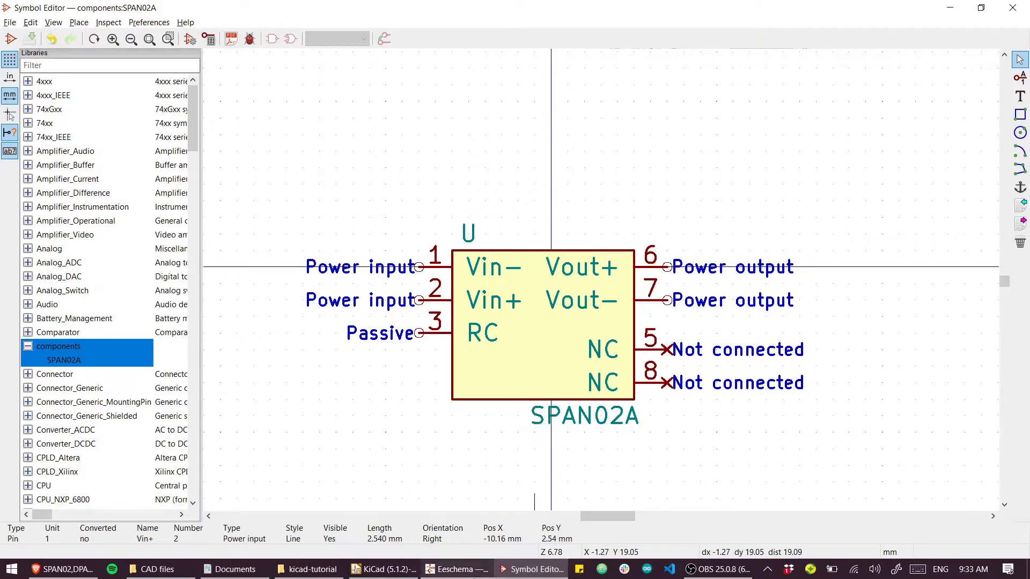
{"action": "left_click", "coordinate": [455, 569]}
{"action": "scroll", "coordinate": [478, 425], "scroll_direction": "down", "scroll_amount": 3}
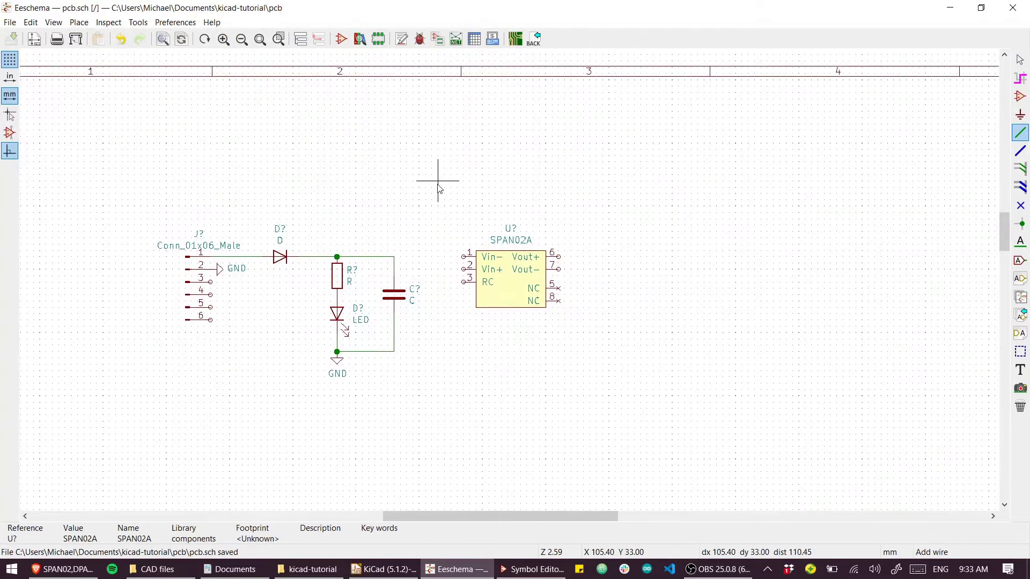
{"action": "key", "text": "F5"}
{"action": "scroll", "coordinate": [607, 264], "scroll_direction": "up", "scroll_amount": 1}
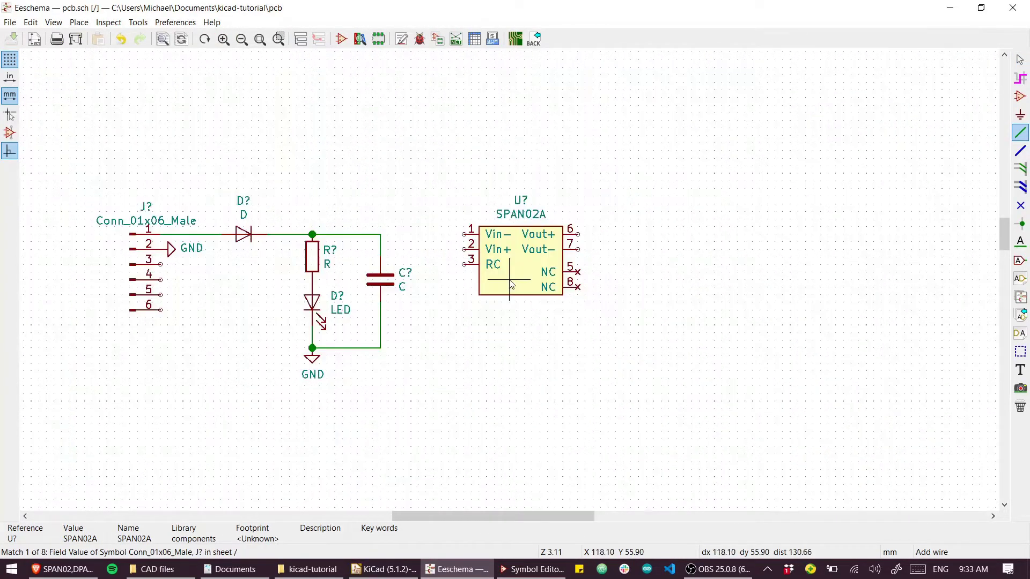
{"action": "scroll", "coordinate": [502, 284], "scroll_direction": "up", "scroll_amount": 1}
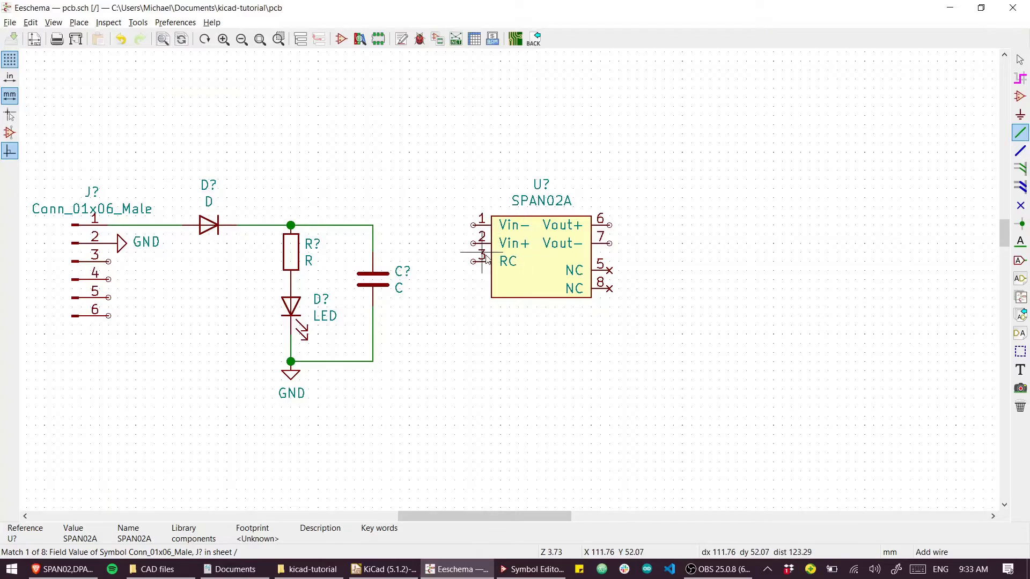
Swap the positions of the Vin- and Vin+ pins in the SPAN02A symbol, save the library, and return to the schematic
{"action": "key", "text": "ctrl+e"}
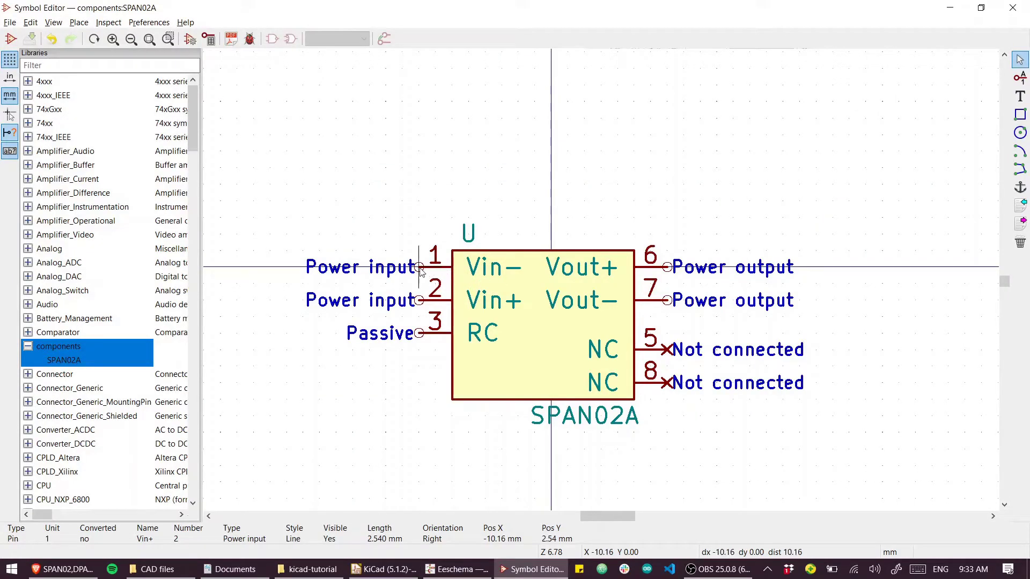
{"action": "left_click_drag", "start_coordinate": [420, 271], "coordinate": [370, 185]}
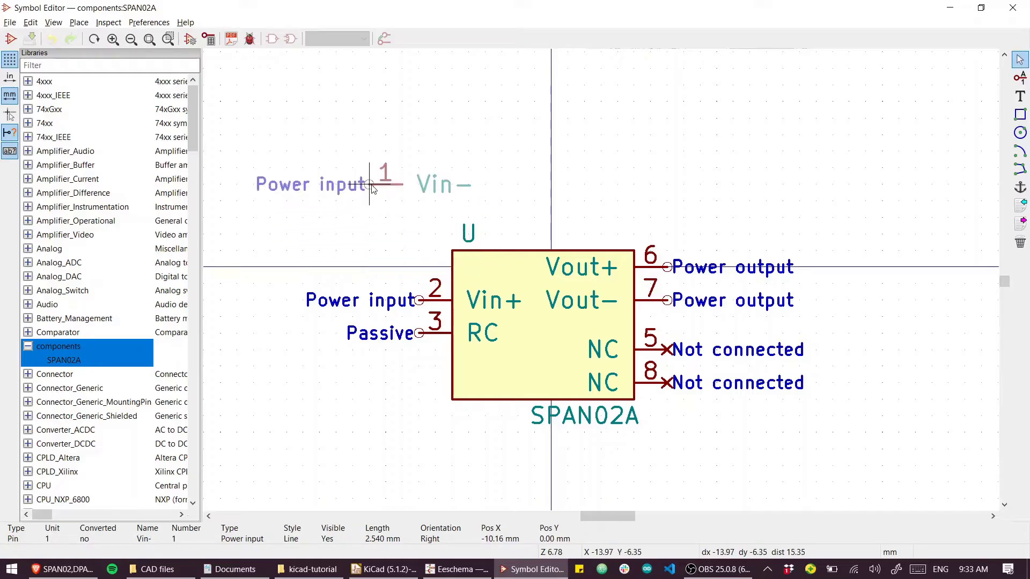
{"action": "left_click_drag", "start_coordinate": [421, 300], "coordinate": [419, 268]}
{"action": "left_click_drag", "start_coordinate": [369, 184], "coordinate": [419, 299]}
{"action": "left_click", "coordinate": [419, 299]}
{"action": "key", "text": "ctrl+s"}
{"action": "key", "text": "alt+Tab"}
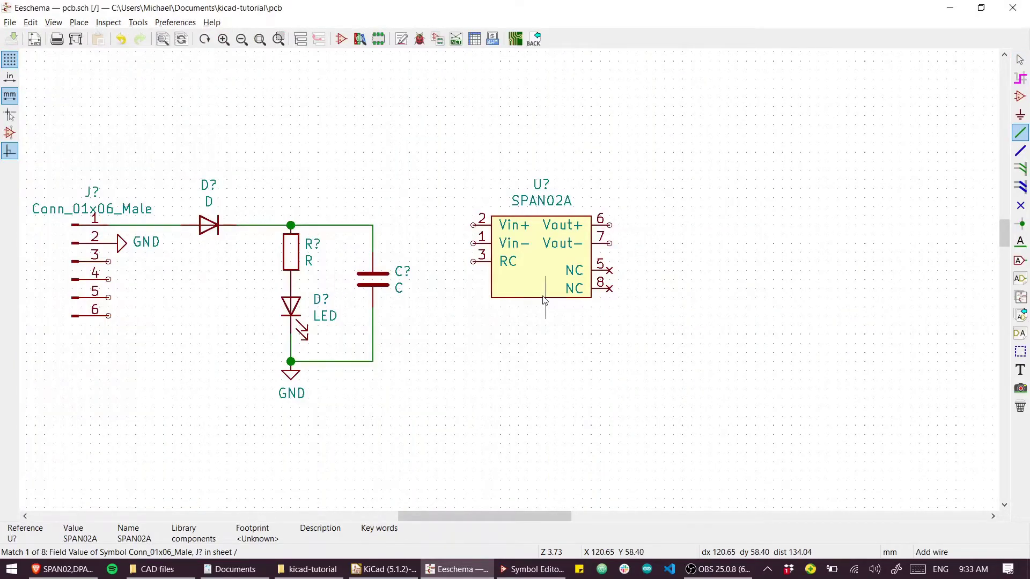
Shift the SPAN02A two grid steps toward the capacitor, and wire Vin+ to the capacitor's upper node and Vin- to its lower ground node
{"action": "left_click_drag", "start_coordinate": [535, 275], "coordinate": [517, 275]}
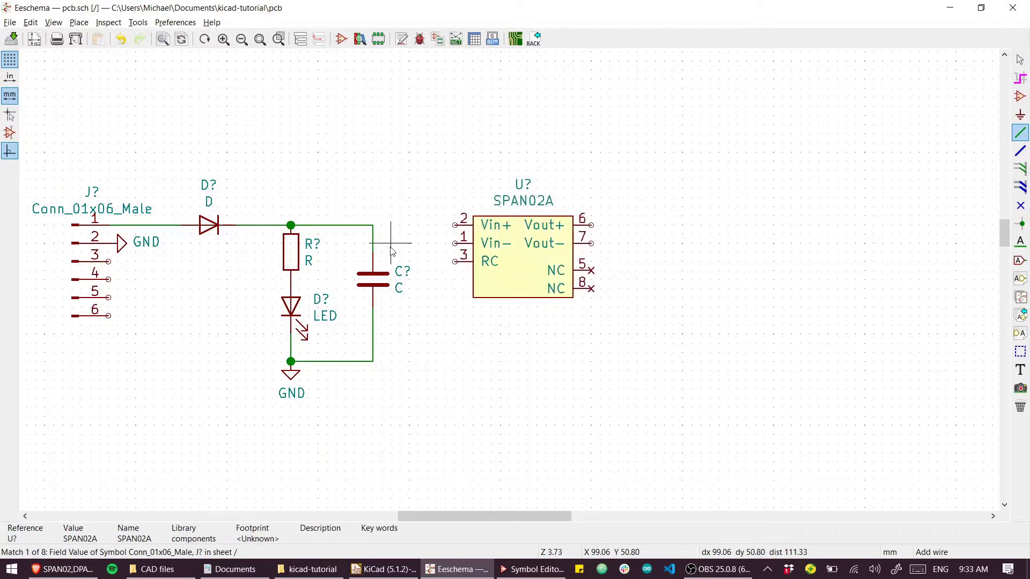
{"action": "left_click", "coordinate": [456, 226]}
{"action": "left_click", "coordinate": [455, 243]}
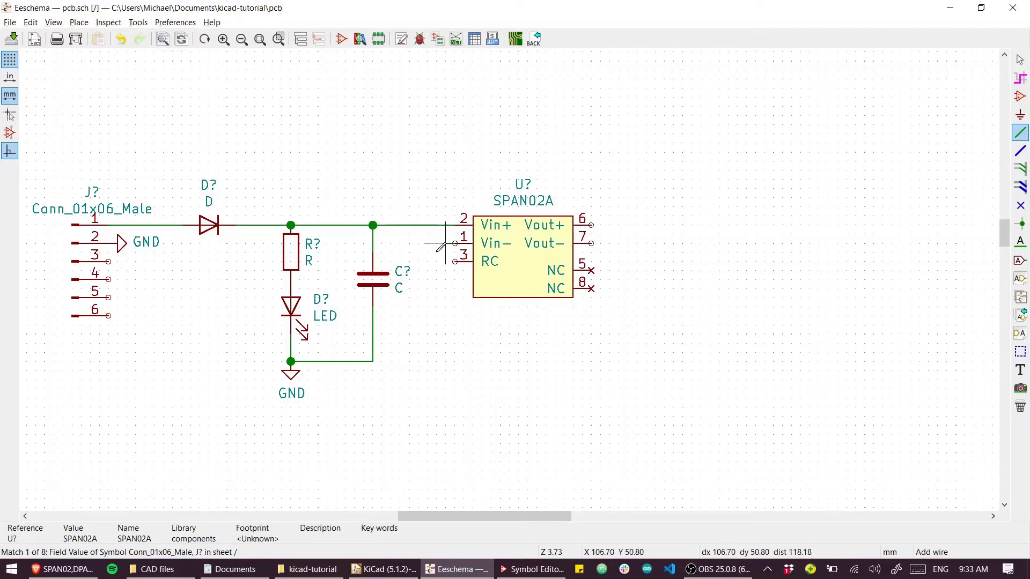
{"action": "left_click", "coordinate": [373, 361]}
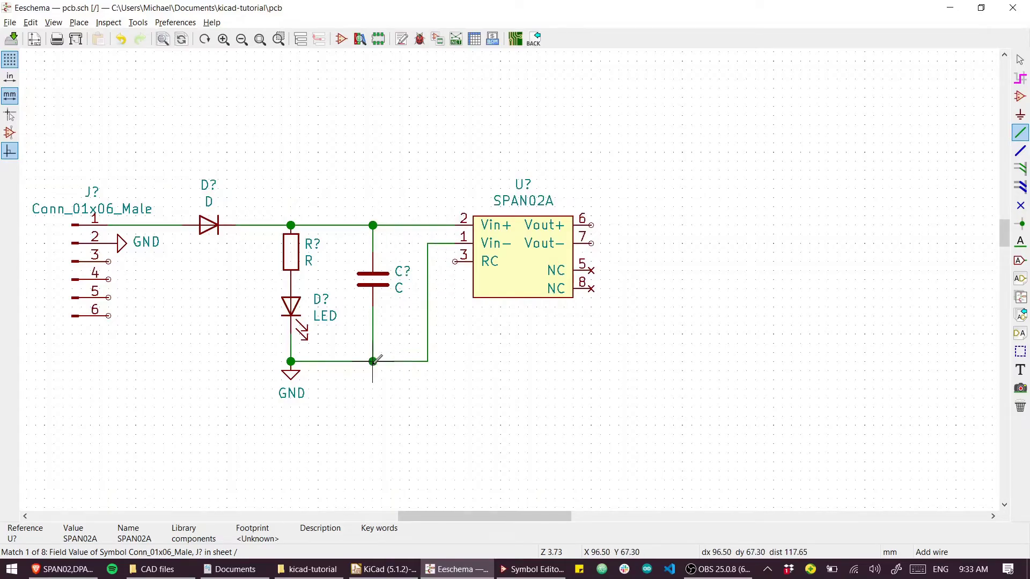
Add a no-connect flag to the RC pin 3 of the SPAN02A
{"action": "left_click", "coordinate": [1018, 210]}
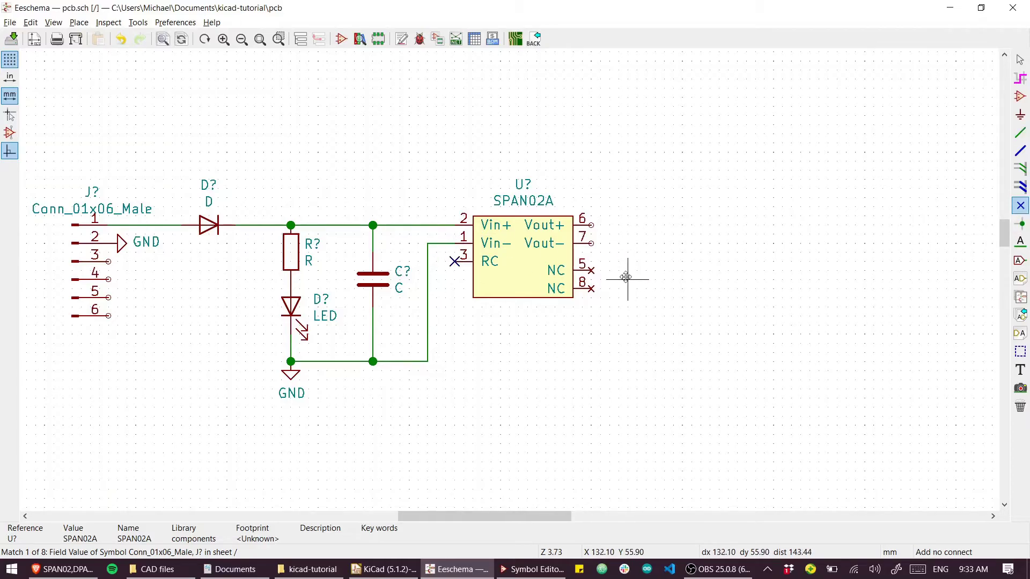
{"action": "middle_click_drag", "start_coordinate": [628, 273], "coordinate": [732, 276]}
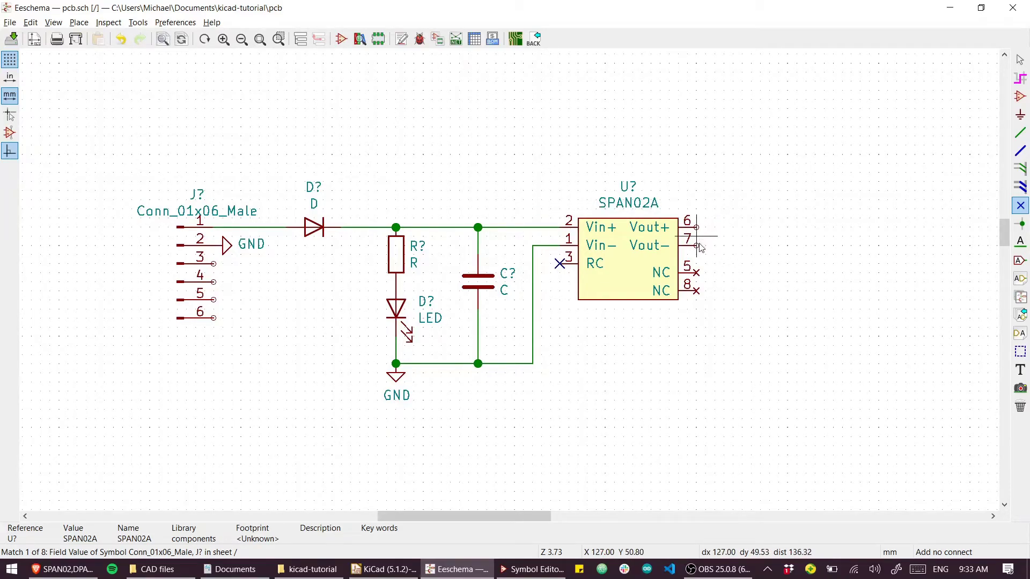
{"action": "key", "text": "w"}
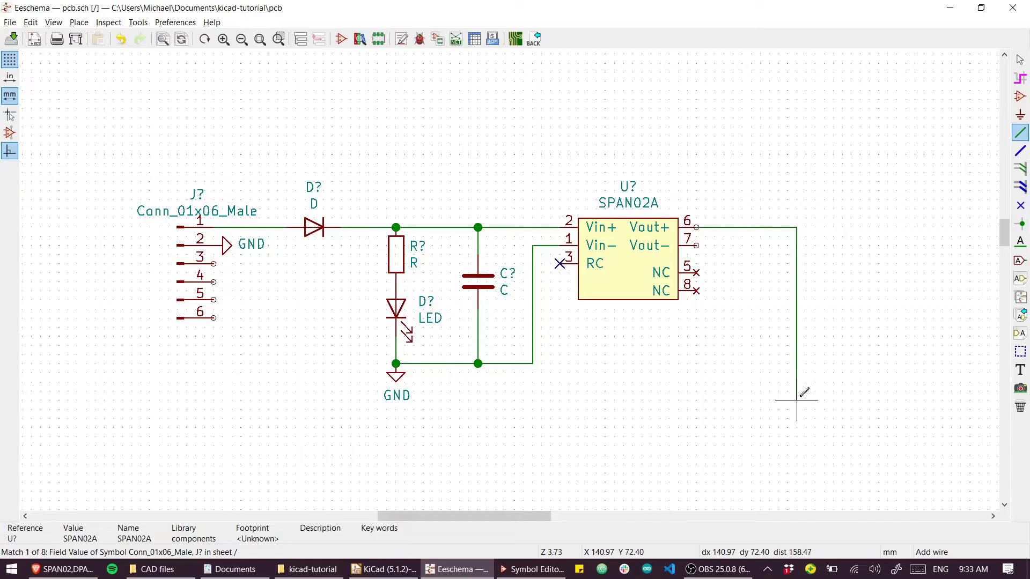
{"action": "left_click", "coordinate": [797, 463]}
{"action": "key", "text": "Escape"}
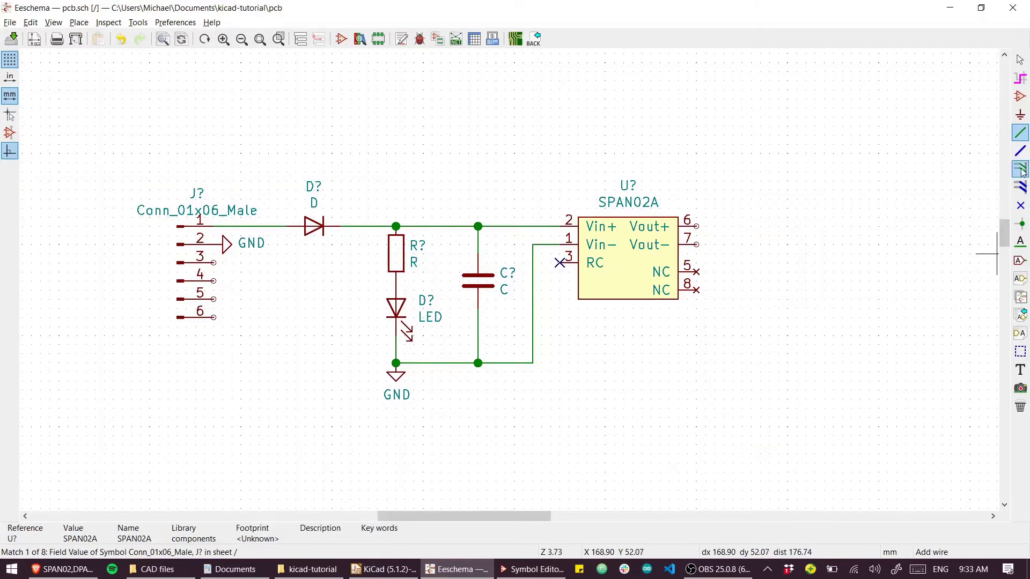
Place a +12P power symbol to the right of the SPAN02A's Vout+ pin 6, level with the pin
{"action": "left_click", "coordinate": [1020, 115]}
{"action": "left_click", "coordinate": [761, 236]}
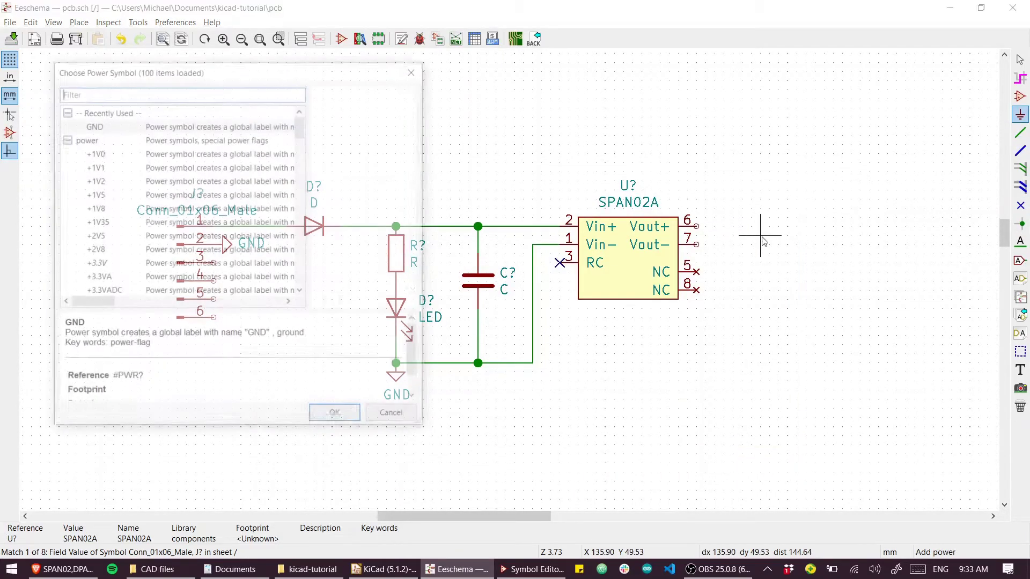
{"action": "type", "text": "12"}
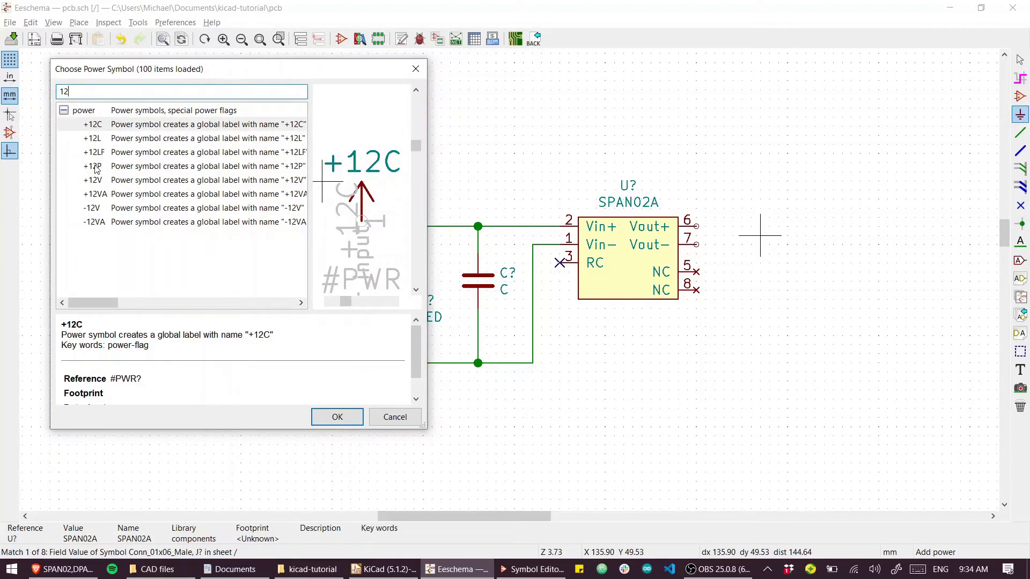
{"action": "double_click", "coordinate": [96, 169]}
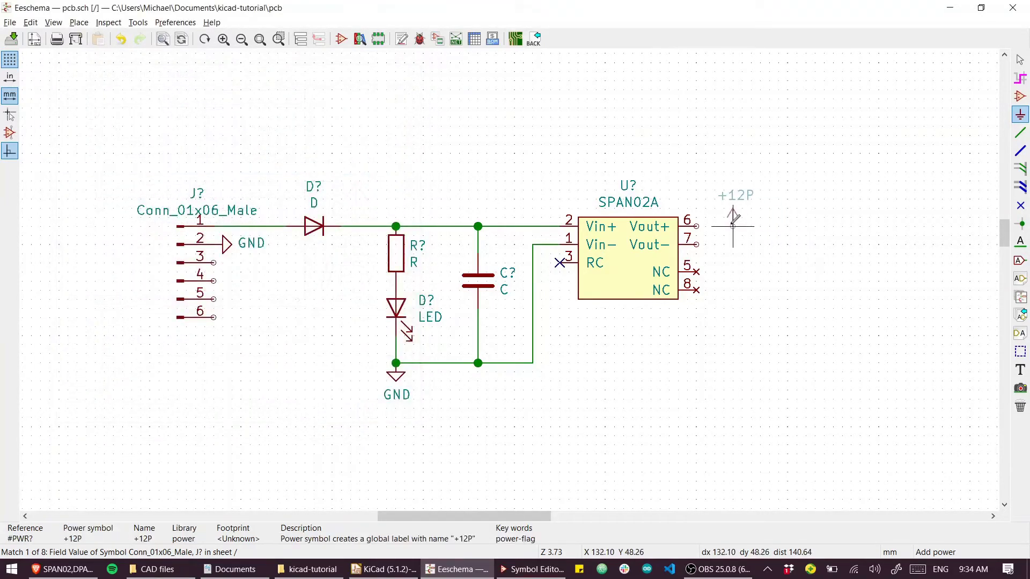
{"action": "left_click", "coordinate": [723, 226]}
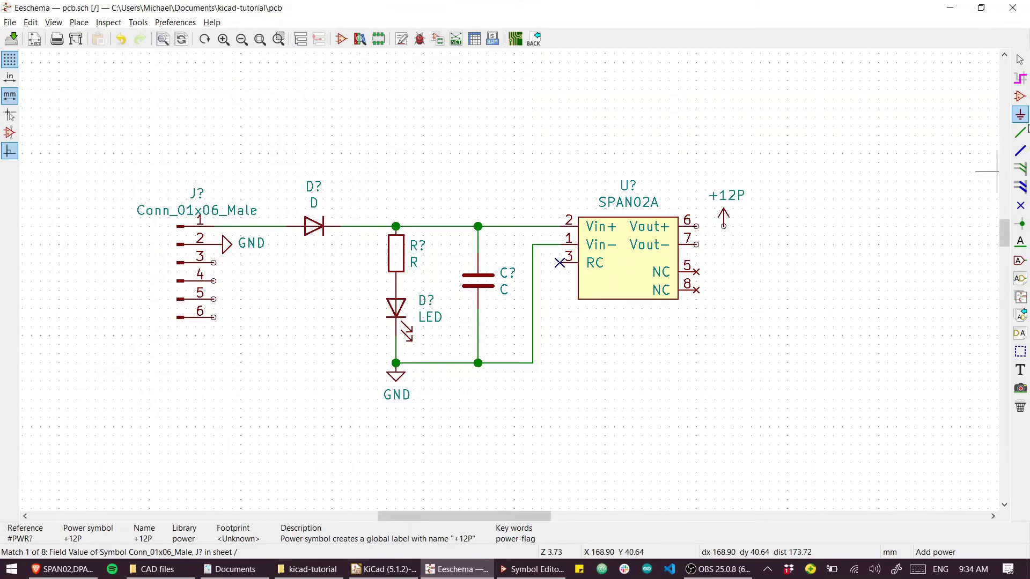
Place a GNDD digital ground symbol directly below the +12P symbol, level with the SPAN02A's Vout- pin 7
{"action": "left_click", "coordinate": [718, 254]}
{"action": "type", "text": "gnd"}
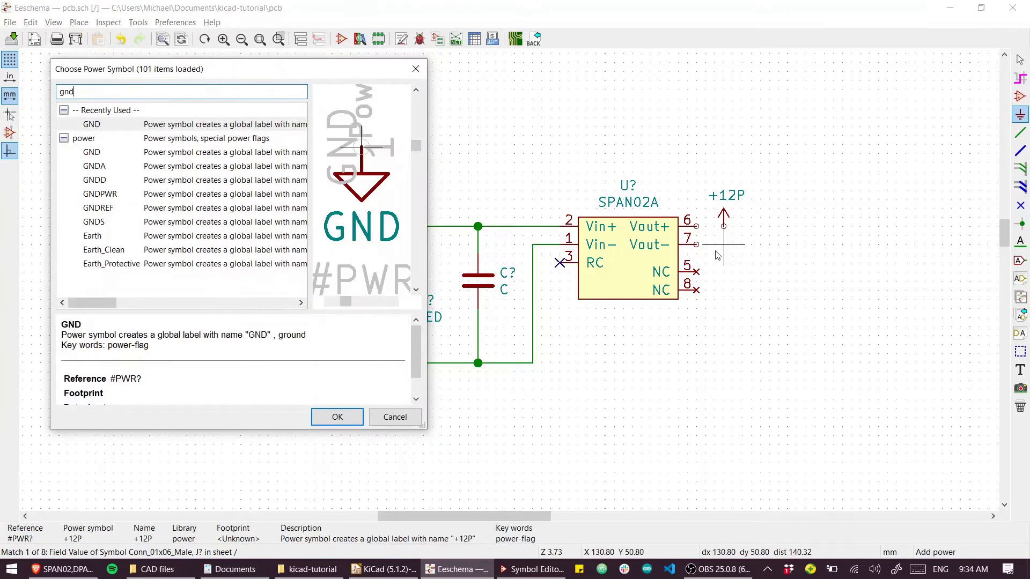
{"action": "left_click", "coordinate": [98, 181]}
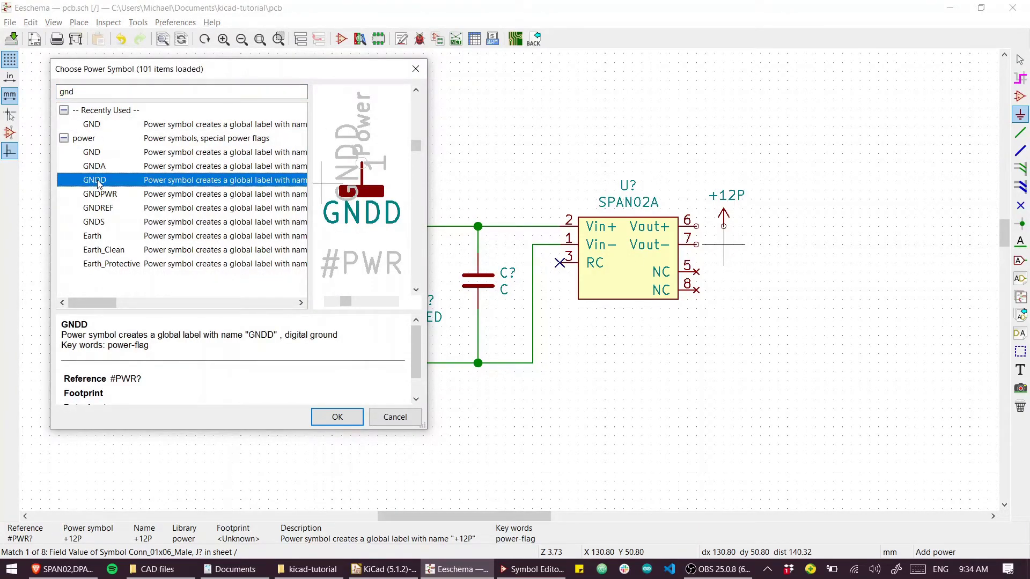
{"action": "left_click", "coordinate": [103, 196]}
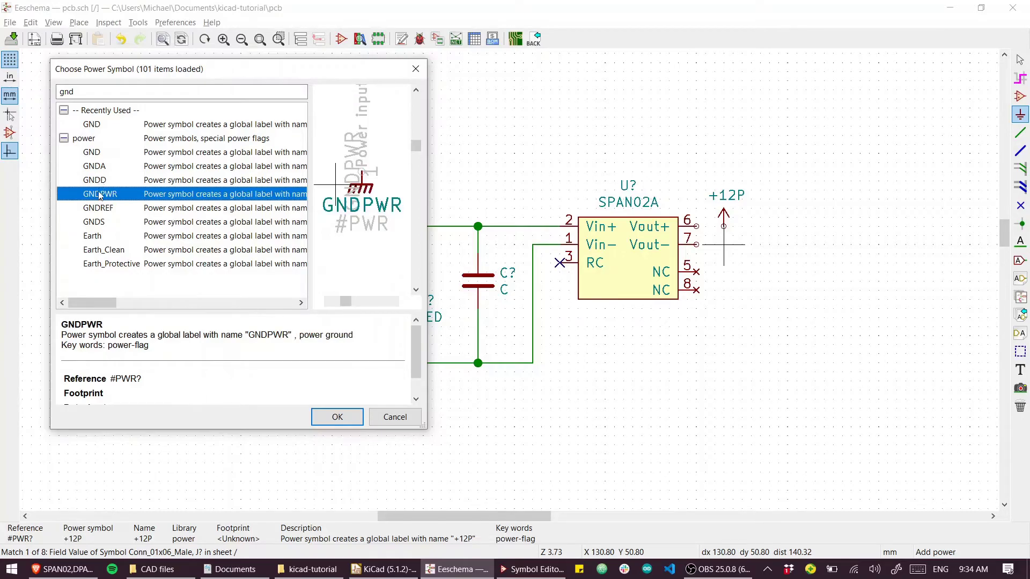
{"action": "left_click", "coordinate": [100, 181]}
{"action": "double_click", "coordinate": [100, 181]}
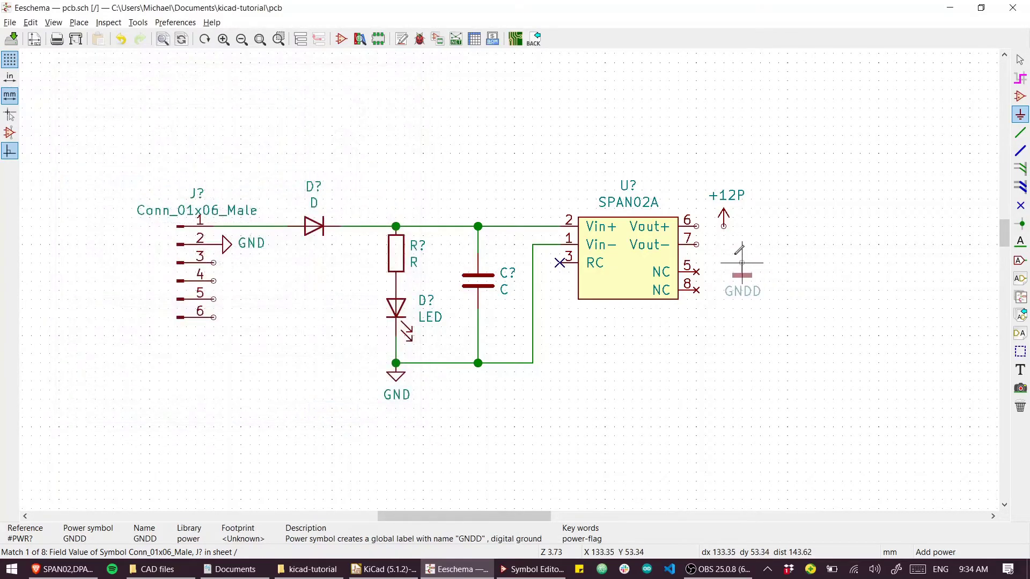
{"action": "left_click", "coordinate": [724, 245]}
Wire the SPAN02A's Vout- pin 7 to the GNDD symbol and its Vout+ pin 6 to the +12P symbol
{"action": "key", "text": "w"}
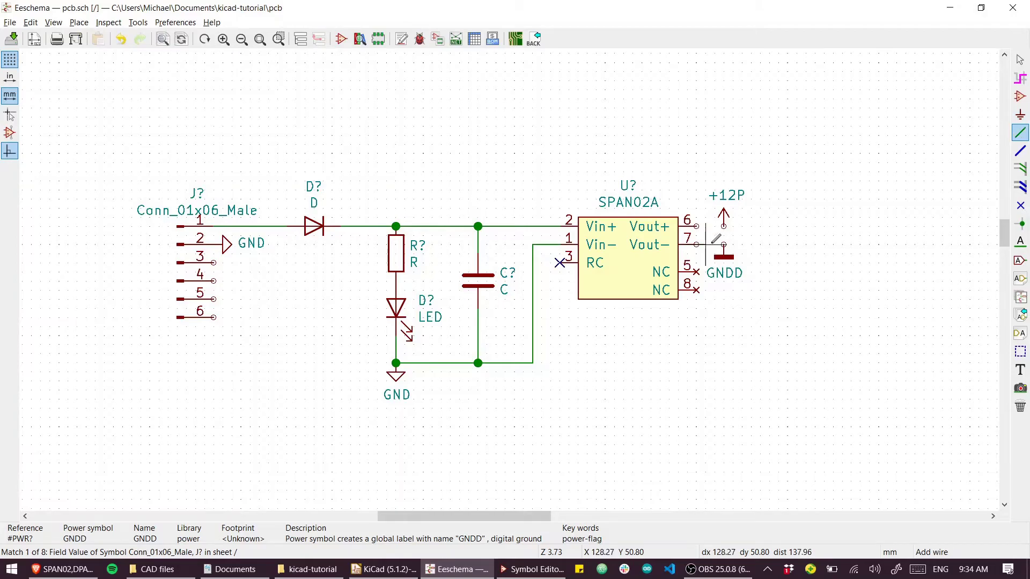
{"action": "double_click", "coordinate": [696, 245]}
{"action": "left_click", "coordinate": [696, 226]}
{"action": "double_click", "coordinate": [723, 226]}
Place rotated copies of the +12P and GNDD symbols on connector pins 5 and 6, and save the schematic
{"action": "key", "text": "c"}
{"action": "key", "text": "r"}
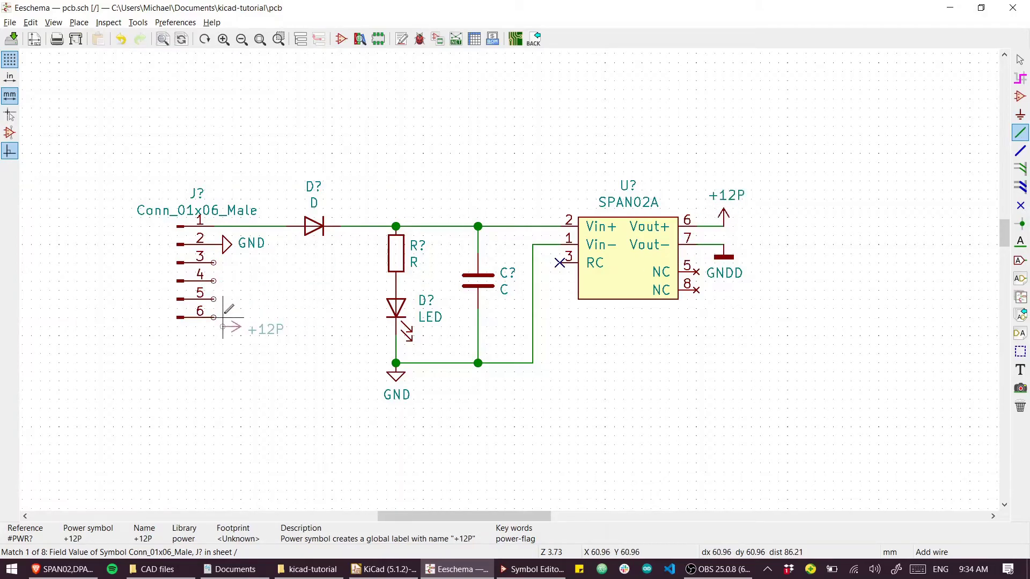
{"action": "left_click", "coordinate": [219, 290]}
{"action": "key", "text": "c"}
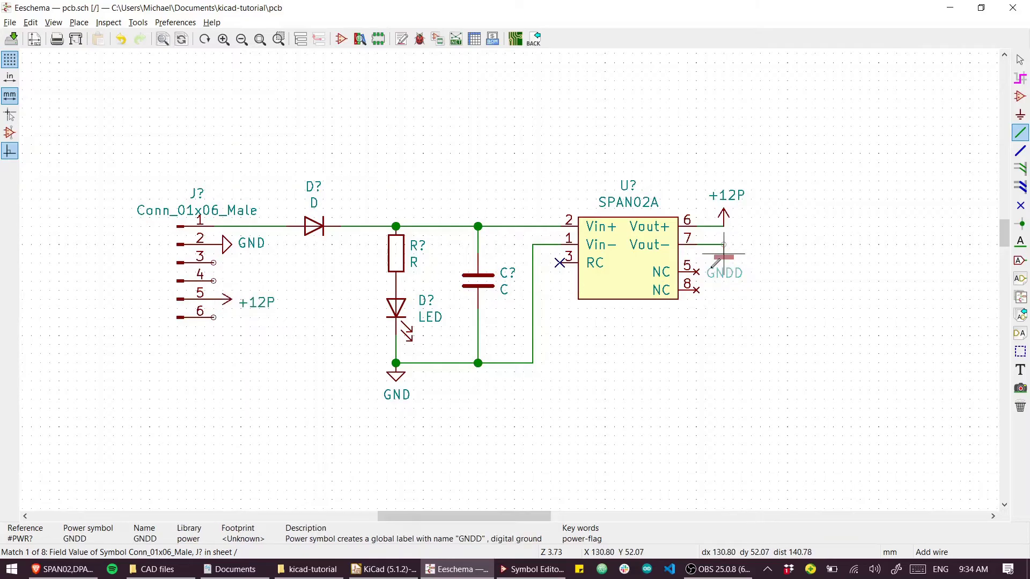
{"action": "key", "text": "r"}
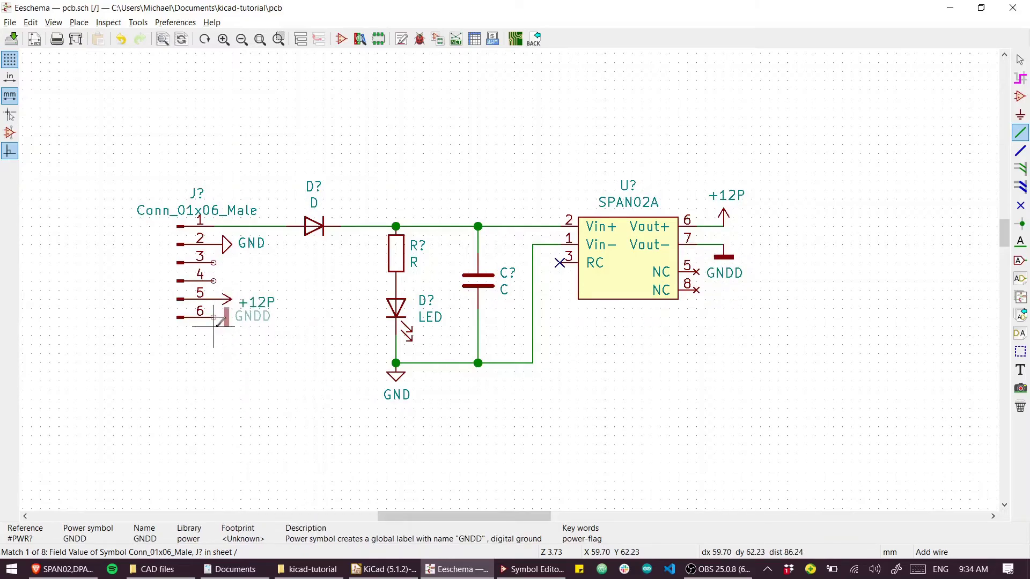
{"action": "left_click", "coordinate": [215, 317]}
{"action": "key", "text": "ctrl+s"}
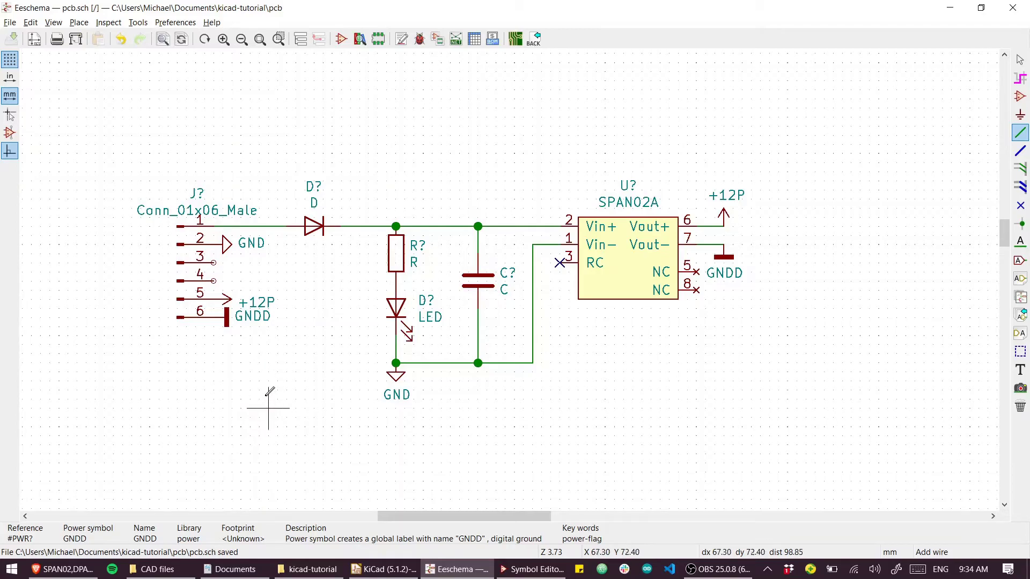
Add no-connect flags to pins 3 and 4 of the Conn_01x06_Male connector
{"action": "left_click", "coordinate": [1019, 206]}
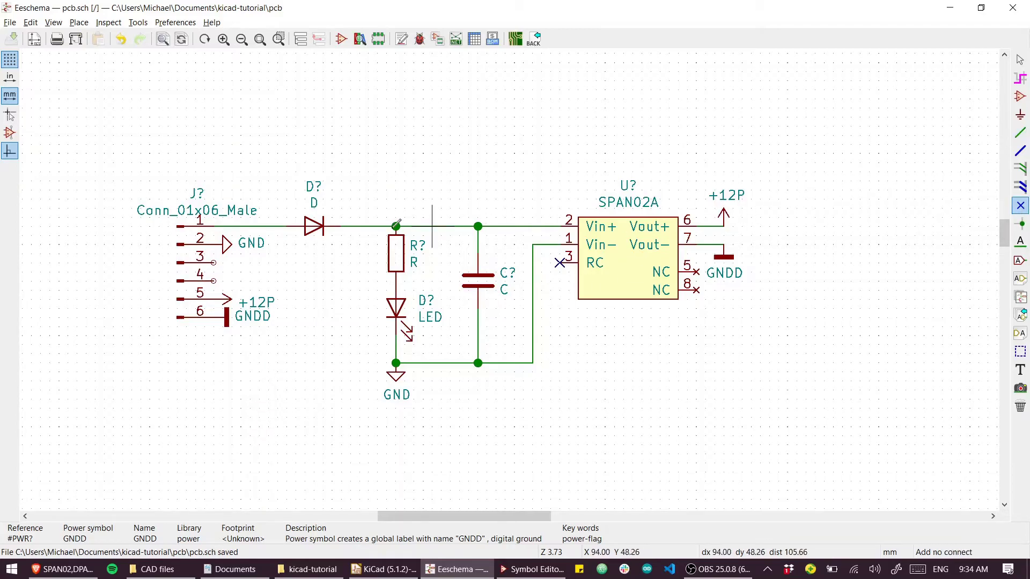
{"action": "left_click", "coordinate": [213, 263]}
{"action": "left_click", "coordinate": [213, 281]}
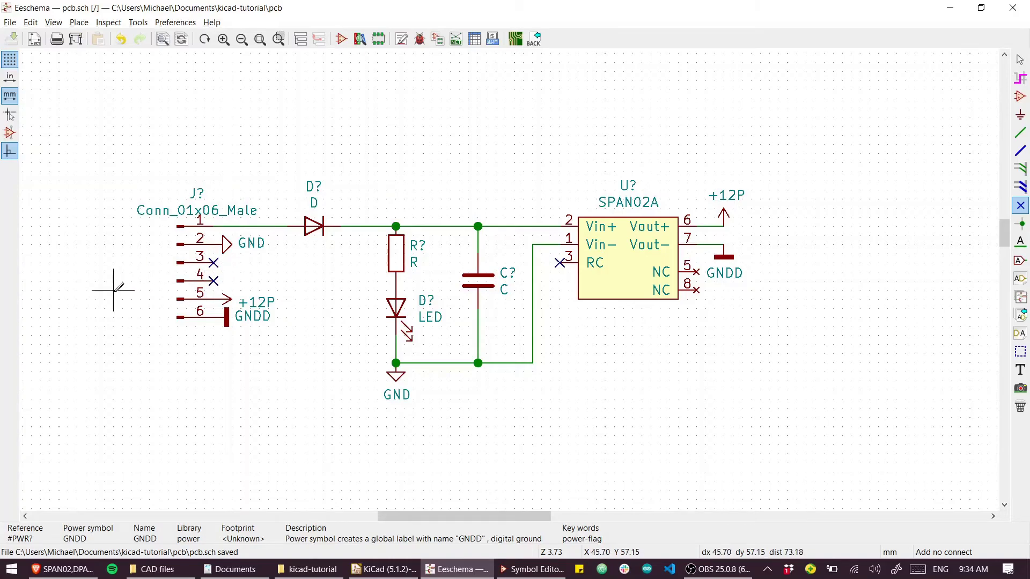
{"action": "key", "text": "Escape"}
Open the symbol library manager and examine the project-specific libraries, widening the Library Path column
{"action": "scroll", "coordinate": [597, 417], "scroll_direction": "down", "scroll_amount": 2}
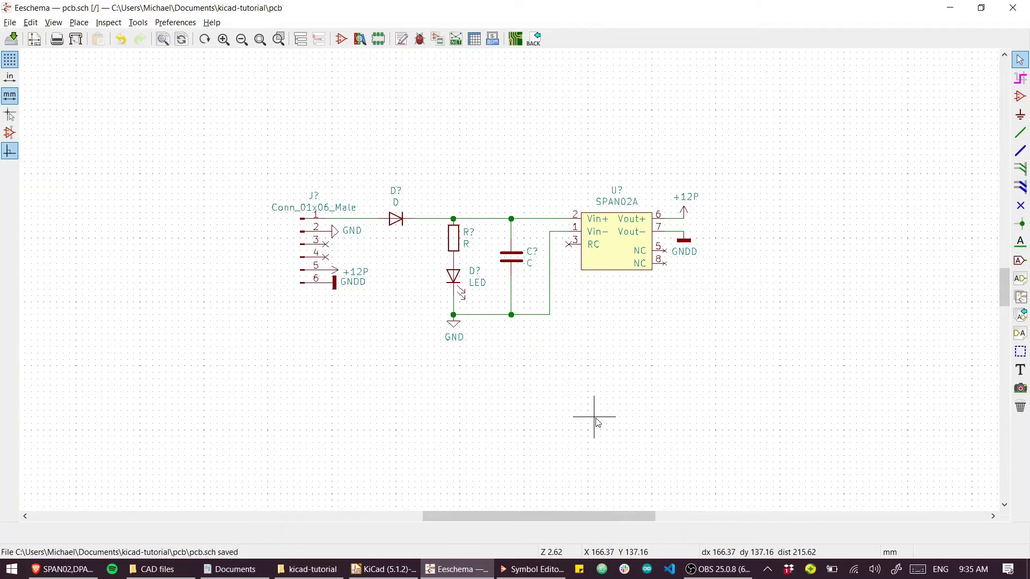
{"action": "left_click", "coordinate": [175, 23]}
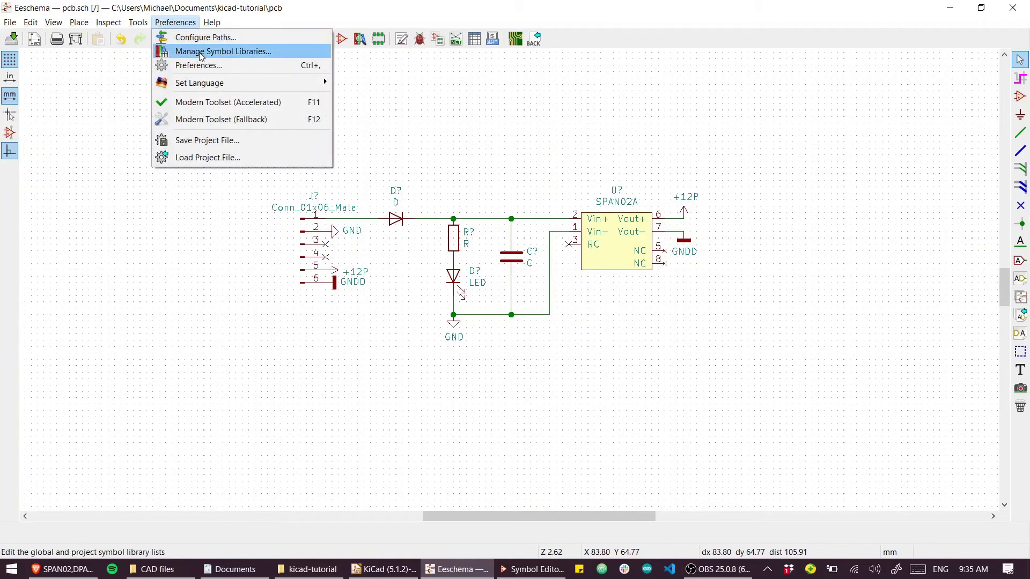
{"action": "left_click", "coordinate": [225, 52]}
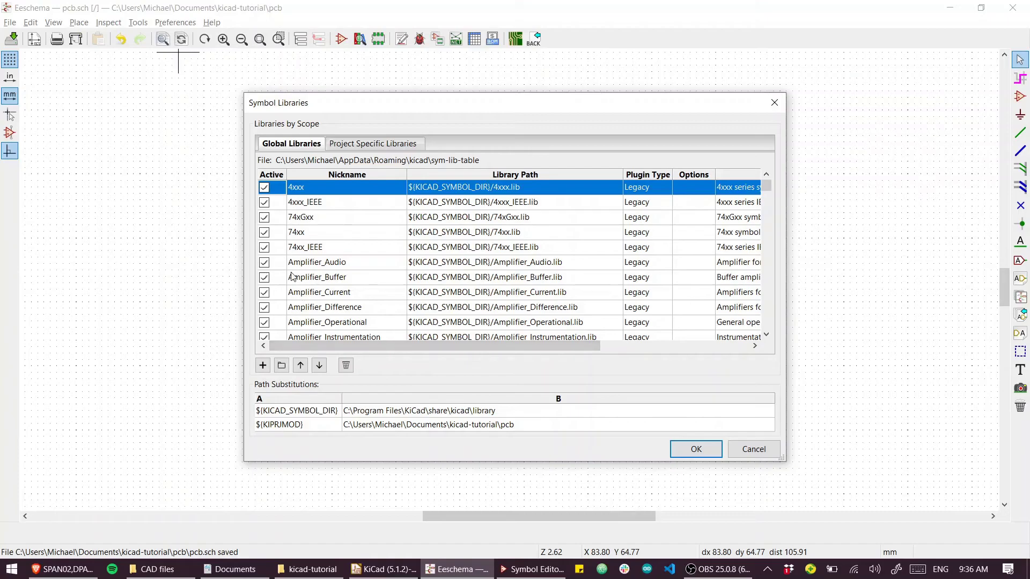
{"action": "left_click", "coordinate": [367, 145]}
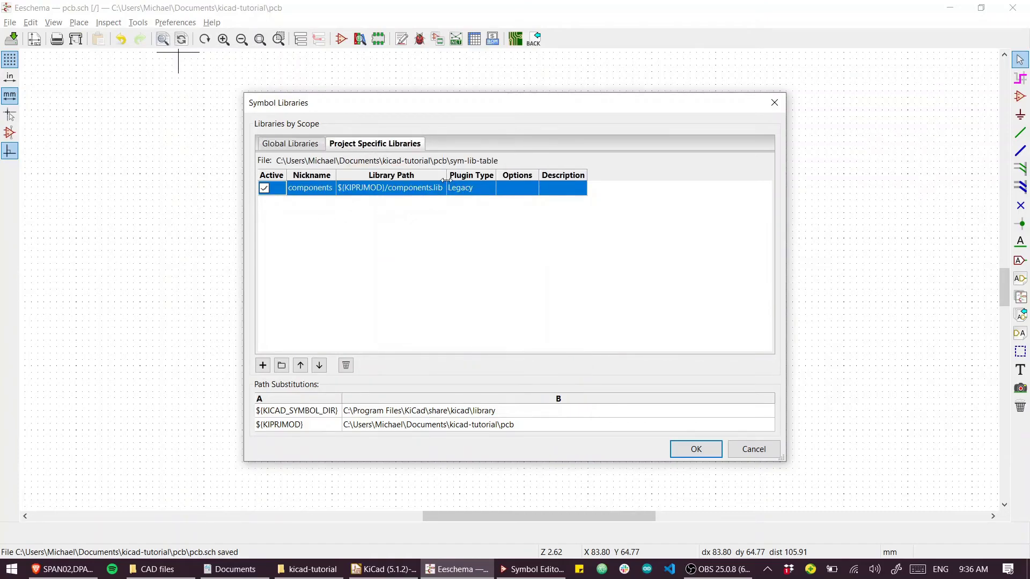
{"action": "left_click_drag", "start_coordinate": [445, 179], "coordinate": [471, 179]}
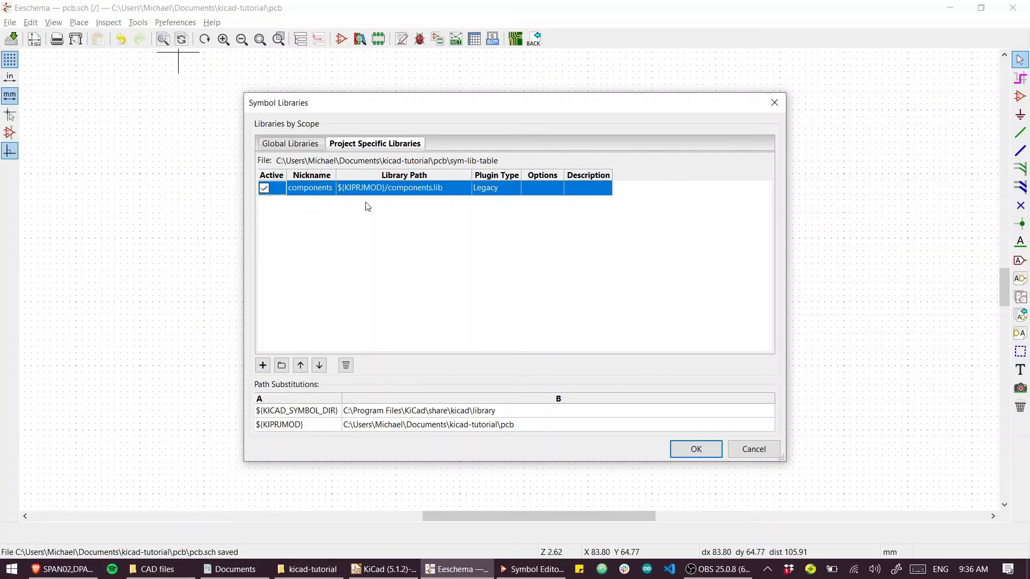